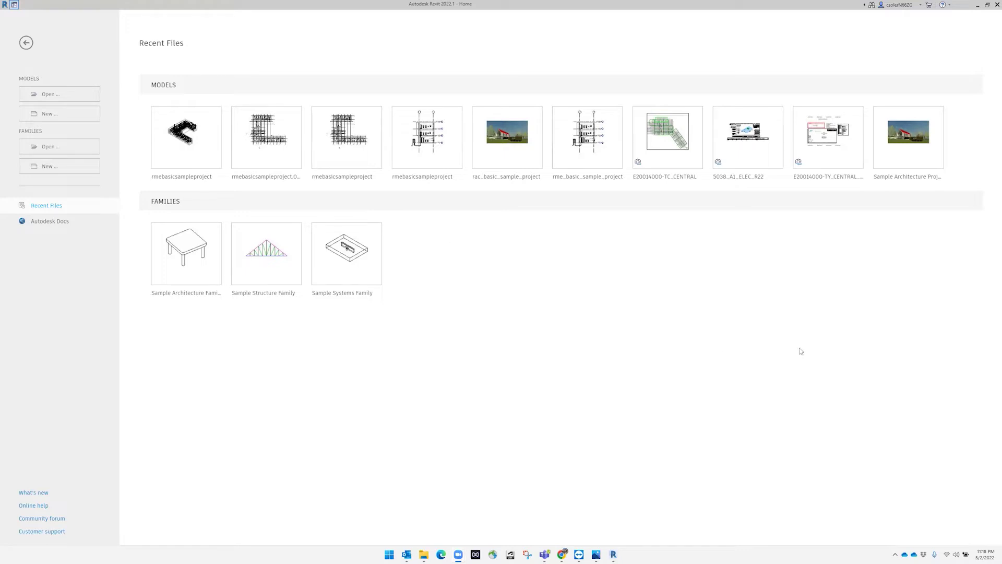
# Step: Open rmebasicsampleproject.rvt and select Level 1 - Lighting Plan under Floor Plans
pyautogui.click(64, 98)
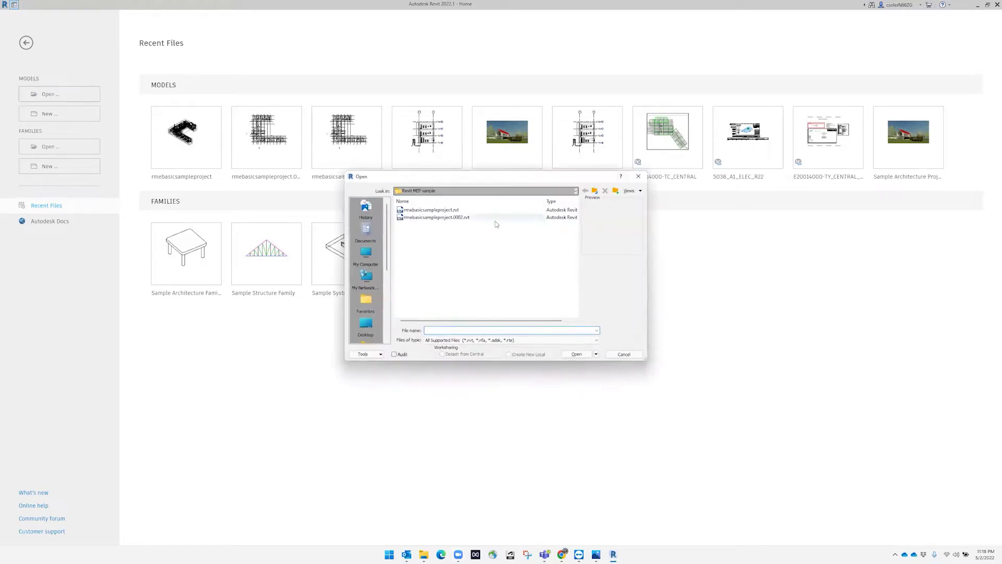
pyautogui.click(444, 211)
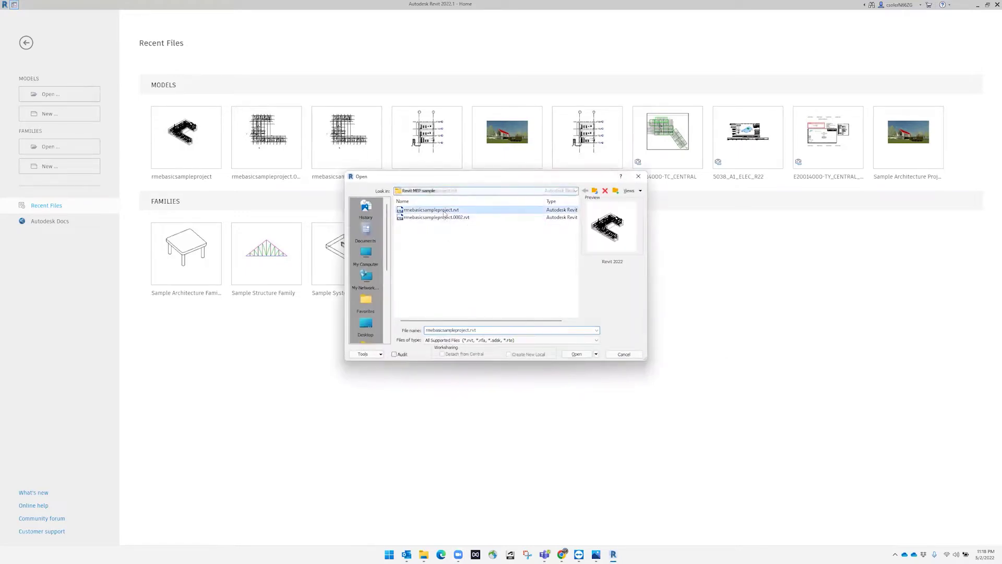
pyautogui.click(577, 354)
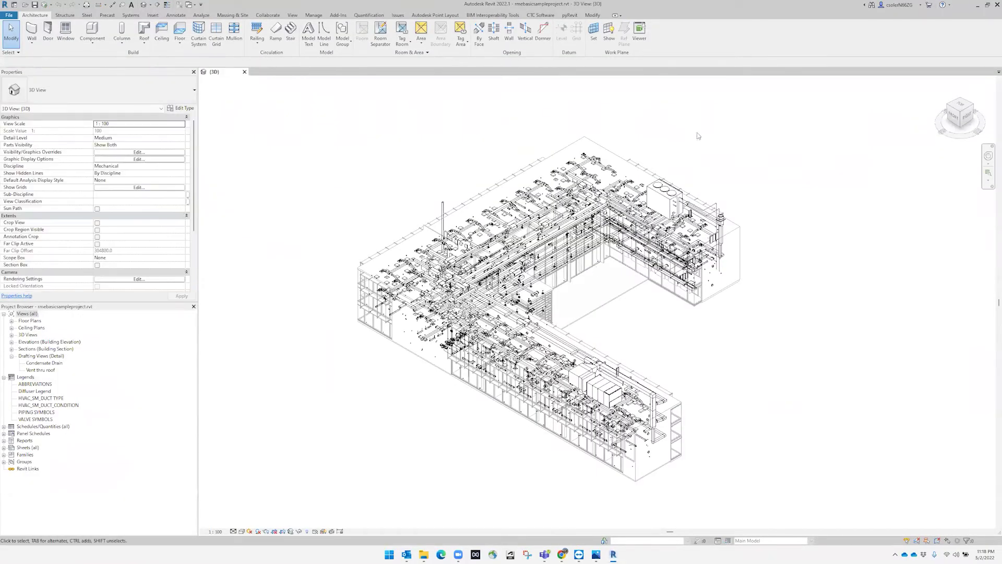
pyautogui.click(12, 321)
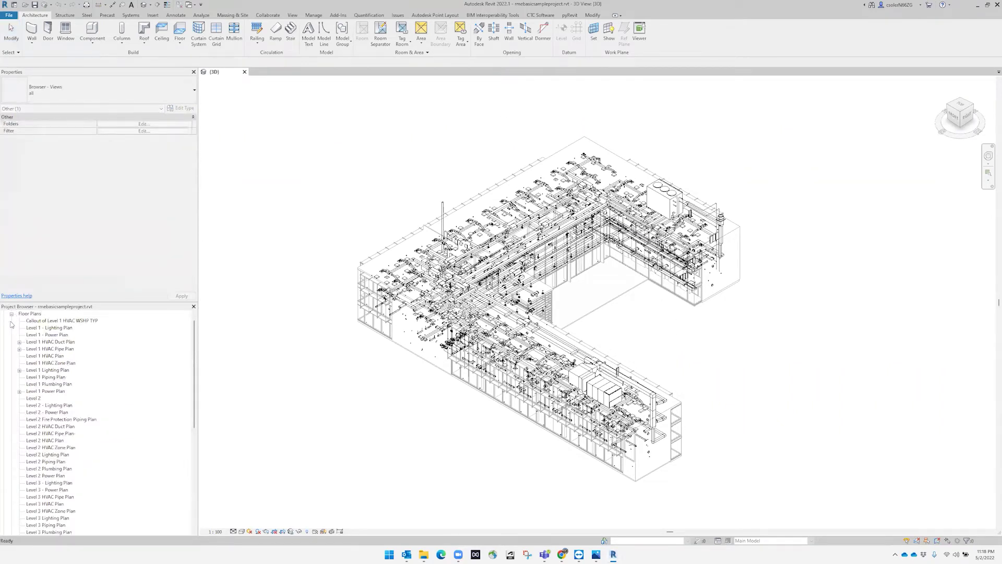
pyautogui.click(46, 328)
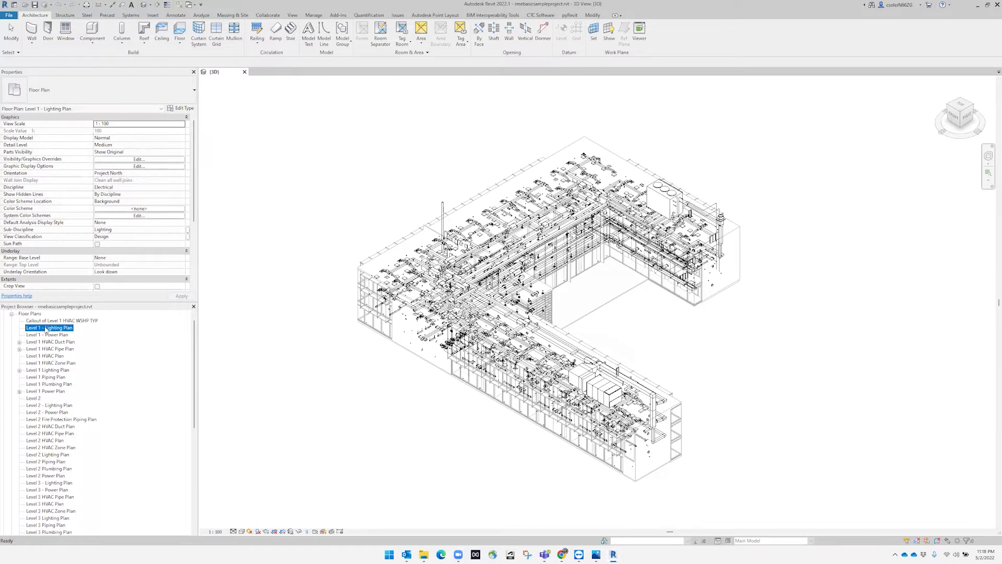
# Step: Open the Level 1 - Lighting Plan view and turn on the System Browser from User Interface
pyautogui.doubleClick(46, 328)
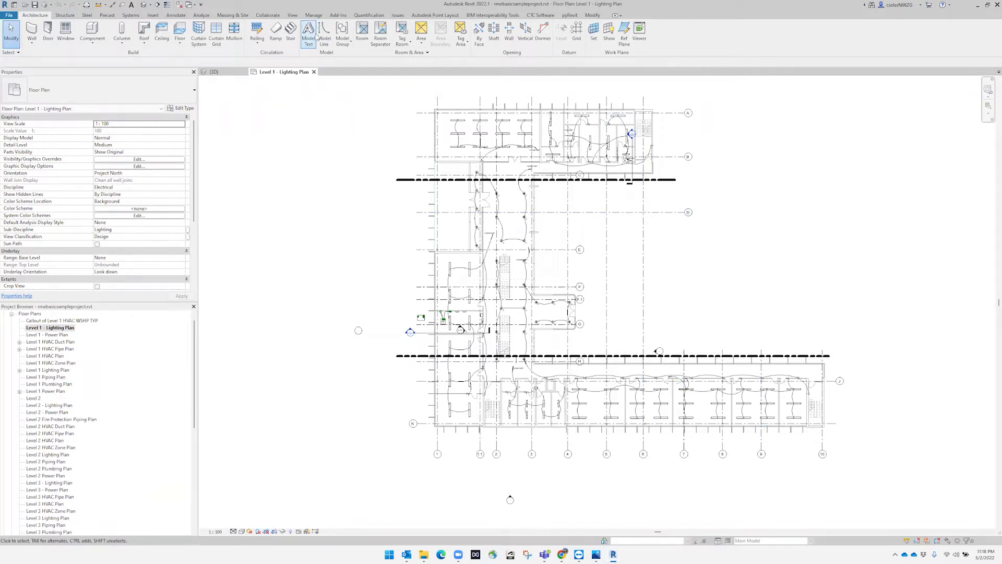
pyautogui.click(293, 15)
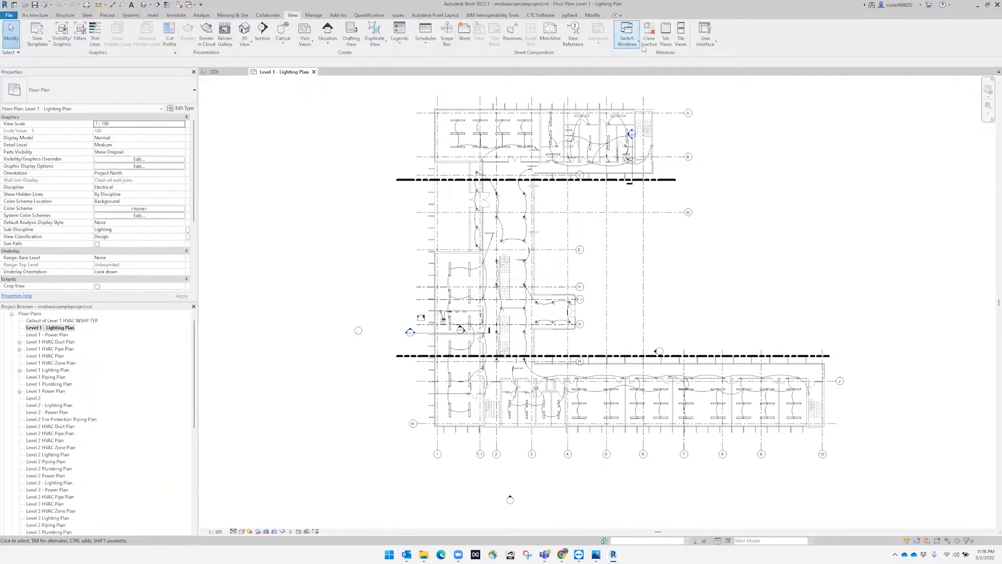
pyautogui.click(706, 34)
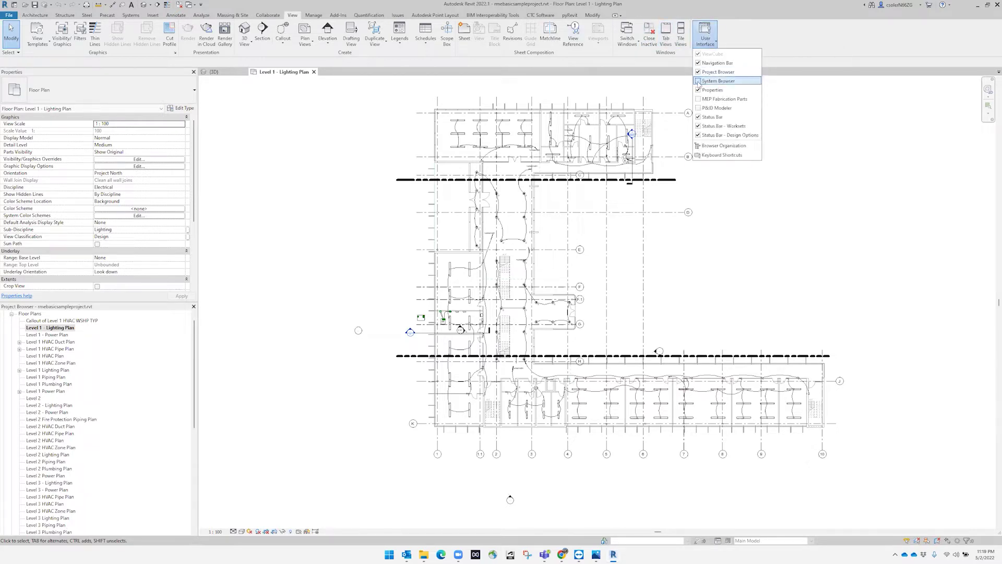
pyautogui.click(718, 81)
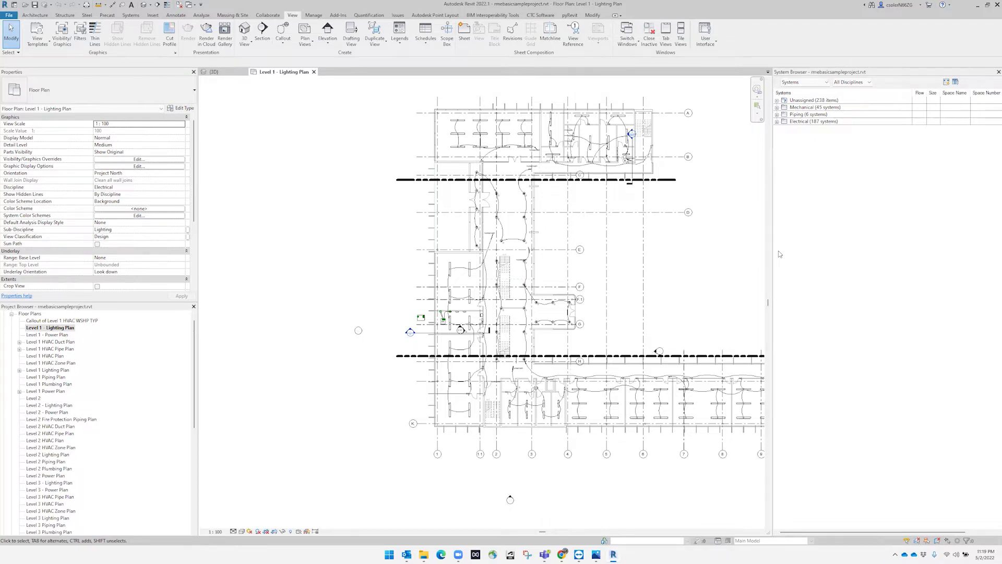
# Step: Expand the Mechanical systems and inspect the Exhaust Air, Return Air and Supply Air systems
pyautogui.click(777, 107)
pyautogui.click(779, 108)
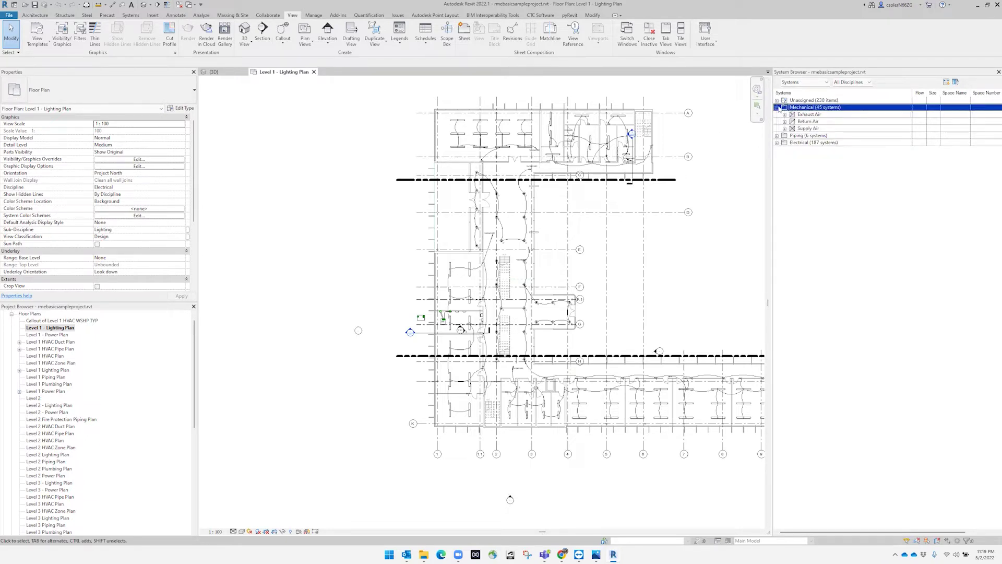
pyautogui.click(798, 114)
pyautogui.click(807, 121)
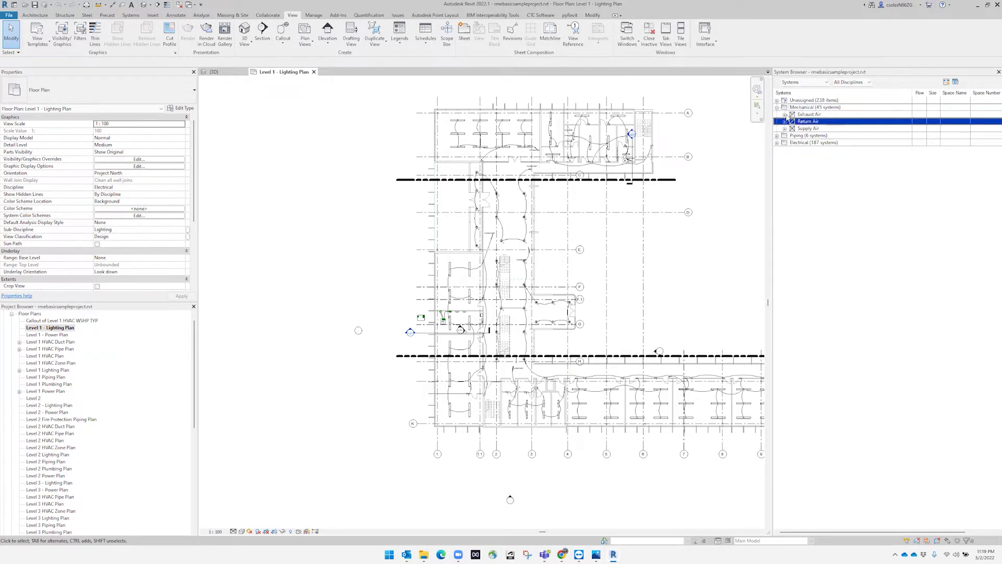
pyautogui.click(784, 114)
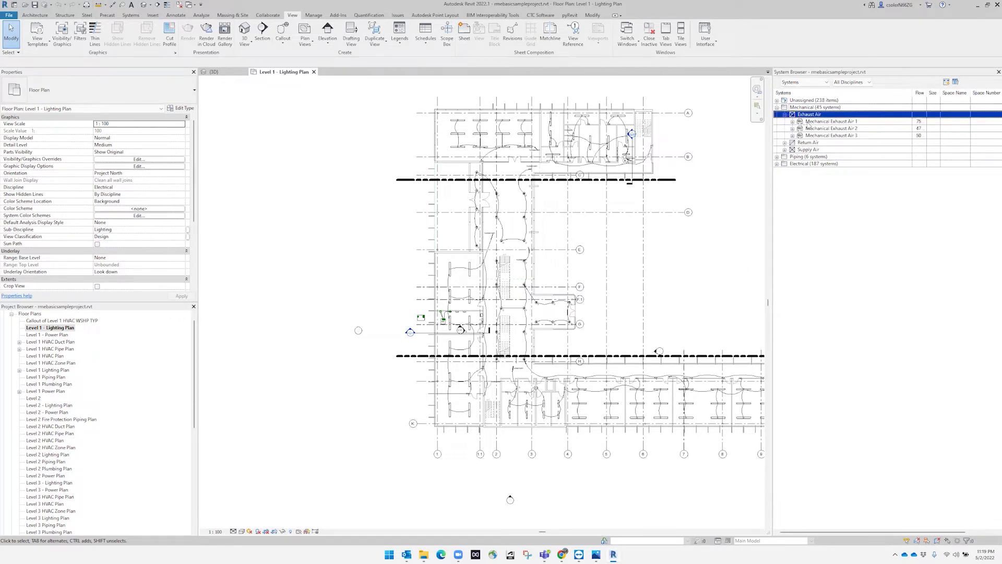
pyautogui.click(809, 122)
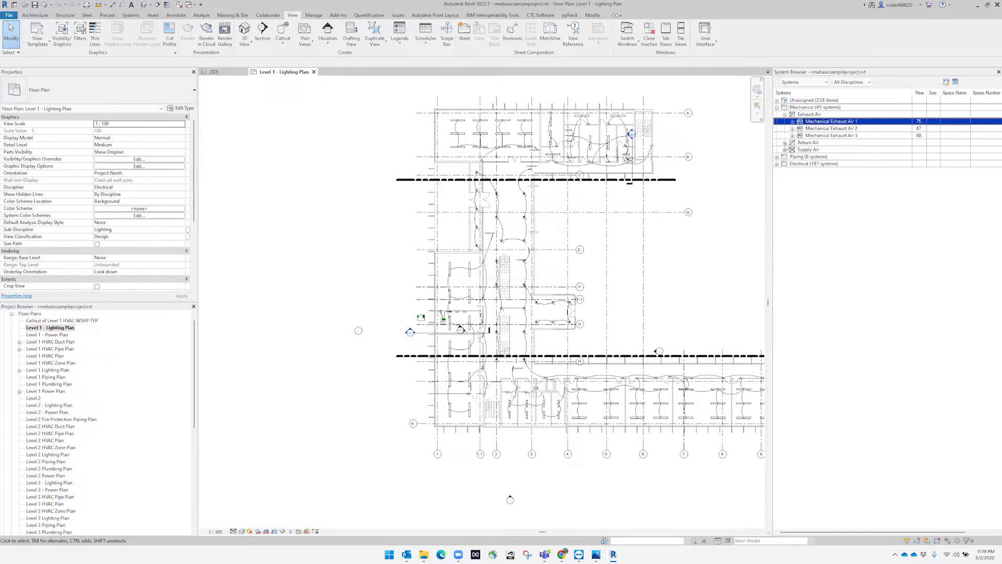
pyautogui.click(785, 114)
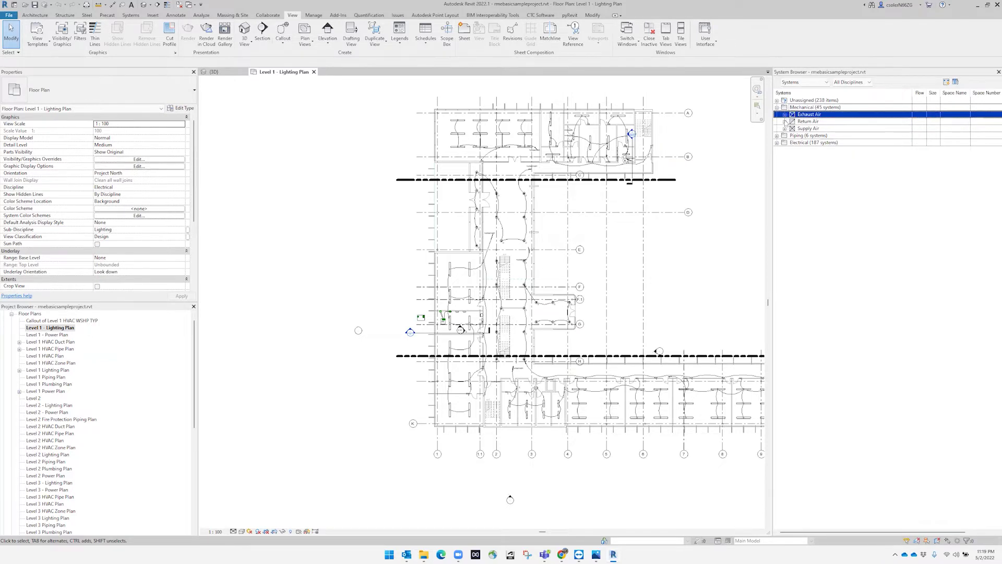
pyautogui.click(823, 128)
pyautogui.click(816, 121)
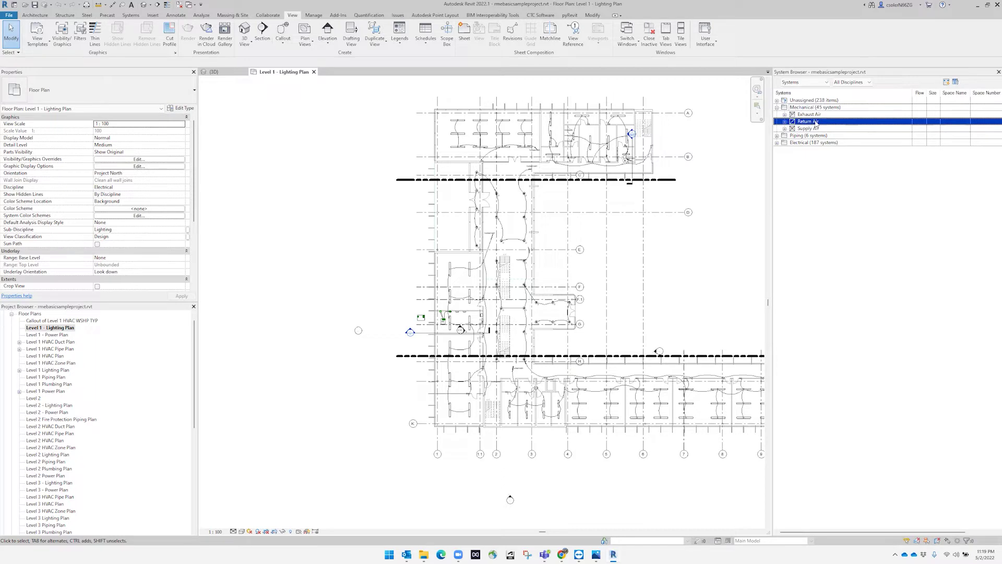
# Step: Expand Piping and Electrical, opening the Power circuits and the first unnamed circuit
pyautogui.click(776, 135)
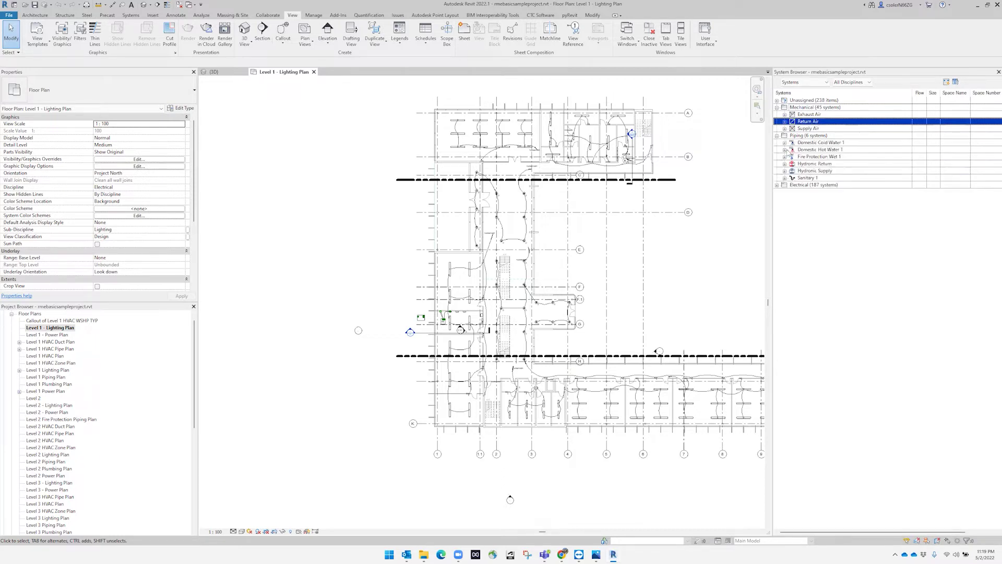
pyautogui.click(789, 150)
pyautogui.click(776, 184)
pyautogui.click(783, 186)
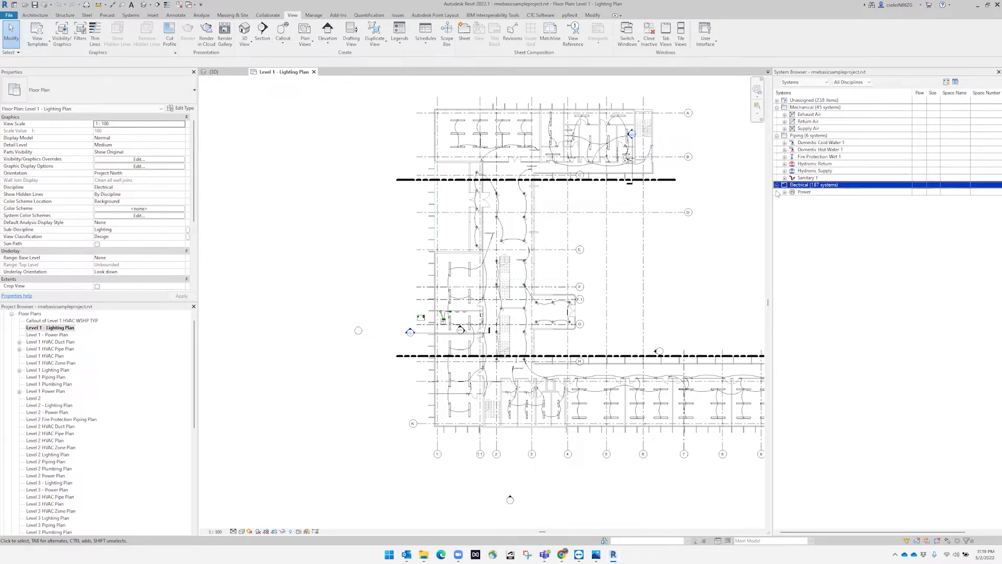
pyautogui.click(783, 200)
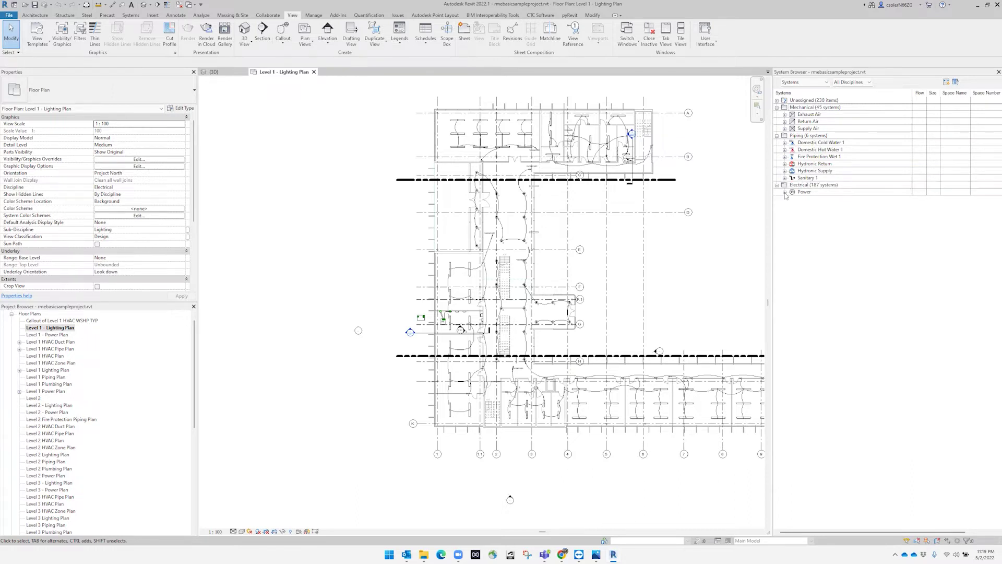
pyautogui.click(784, 192)
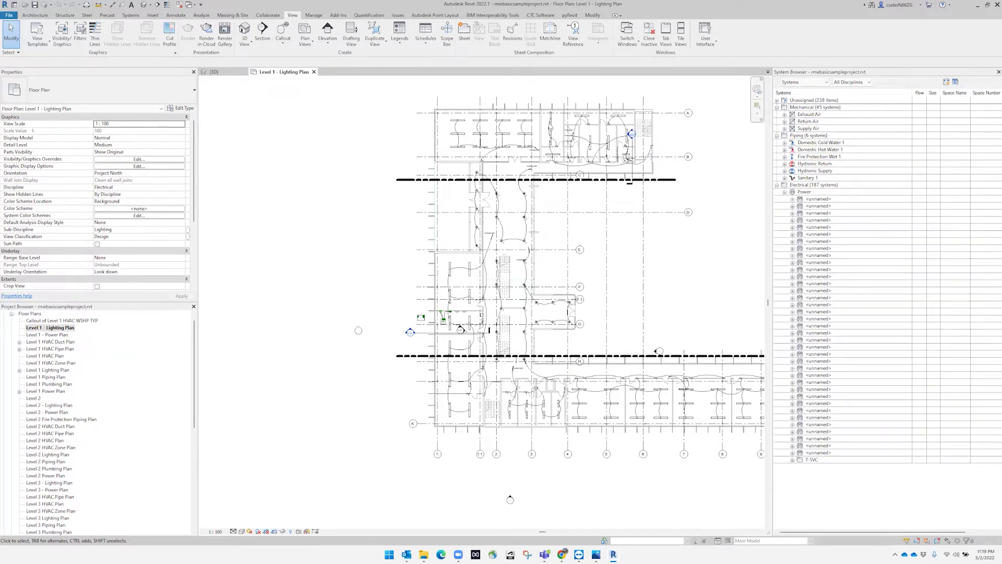
pyautogui.click(792, 200)
# Step: Select the M_Pendant Light 1200mm row in the unnamed circuit and bring up its actions
pyautogui.click(825, 206)
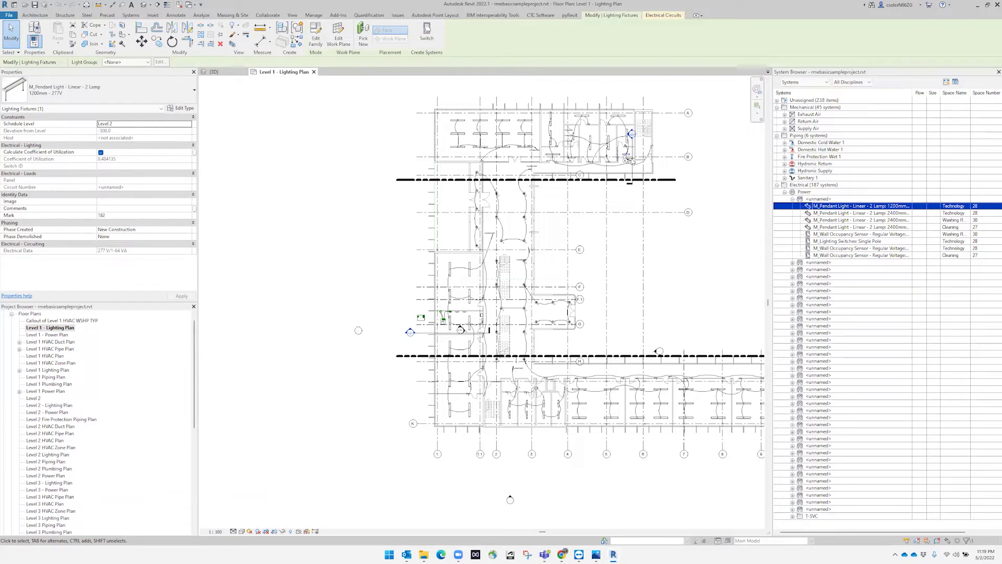
pyautogui.click(852, 214)
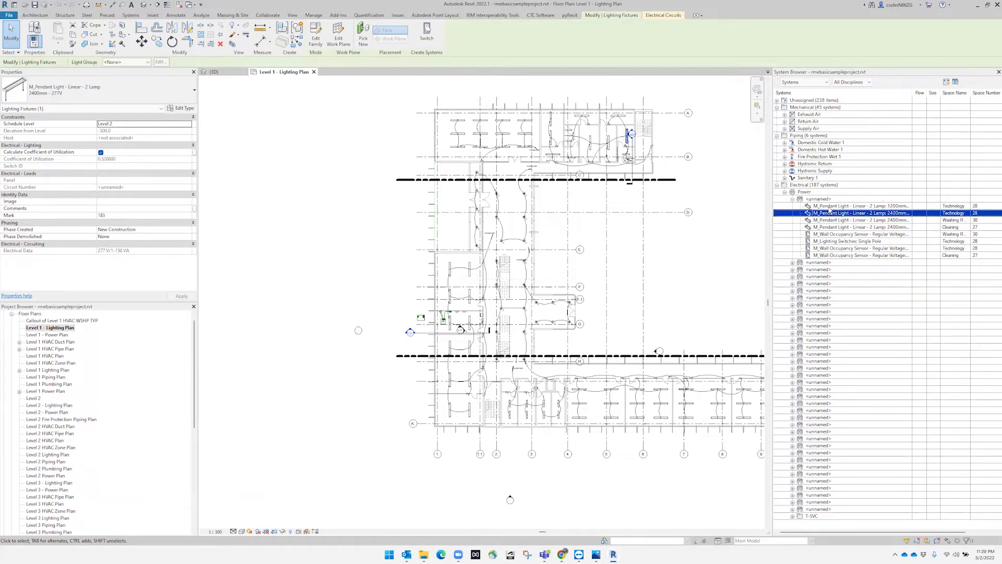
pyautogui.click(830, 207)
pyautogui.rightClick(830, 207)
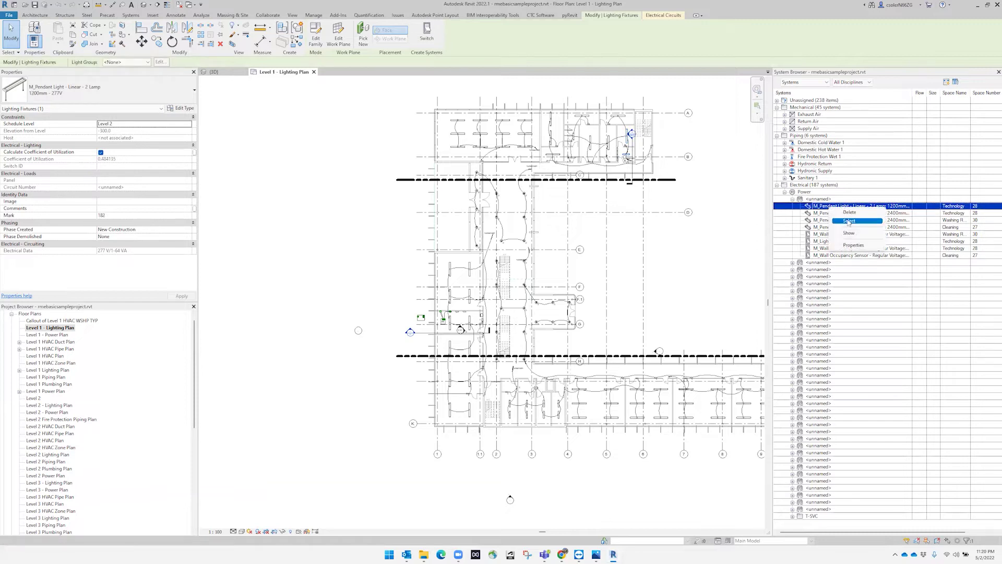
pyautogui.click(849, 221)
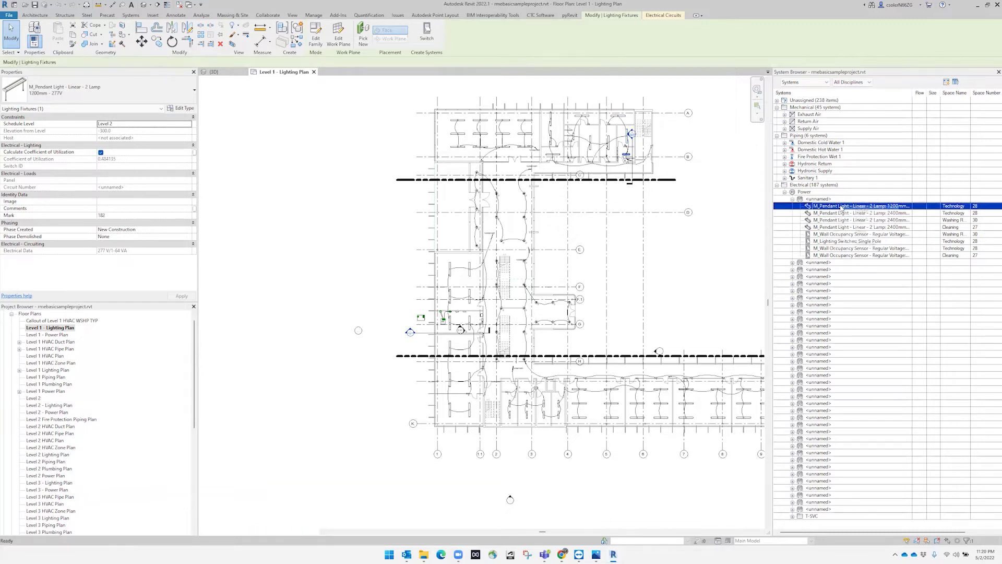
pyautogui.rightClick(843, 207)
# Step: Show the 1200mm pendant light in the plan and another view, then close the dialog
pyautogui.click(862, 232)
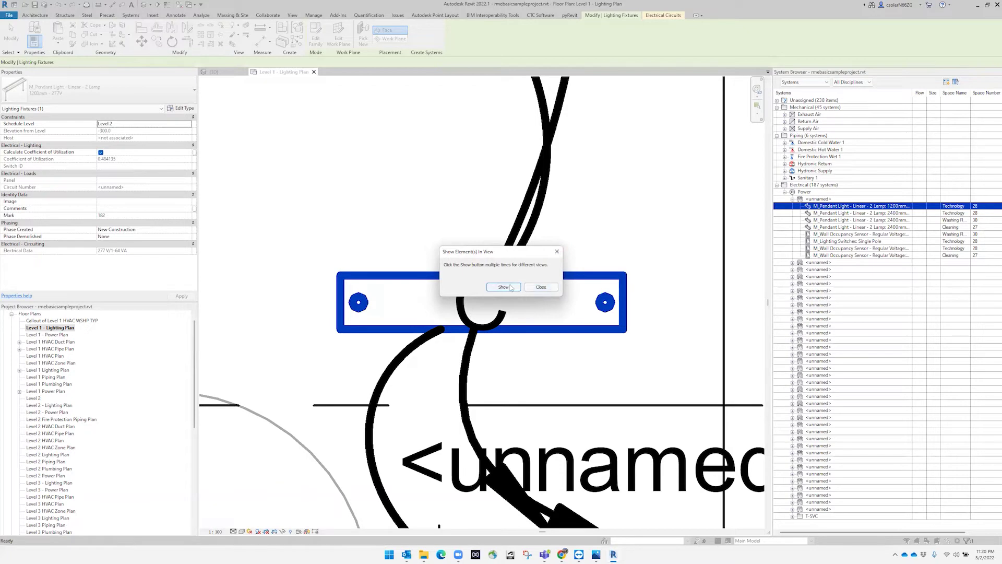
pyautogui.click(507, 289)
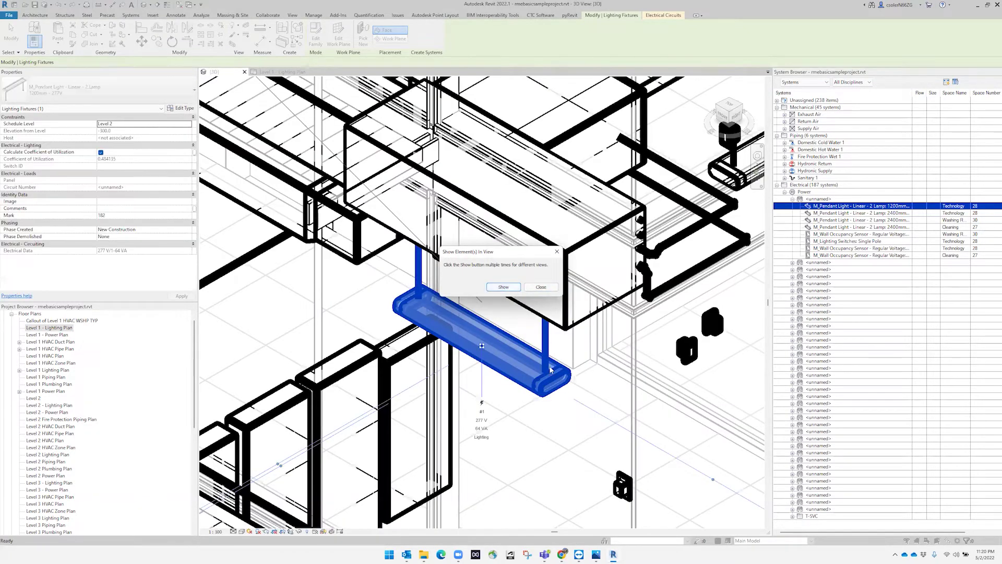
pyautogui.click(541, 287)
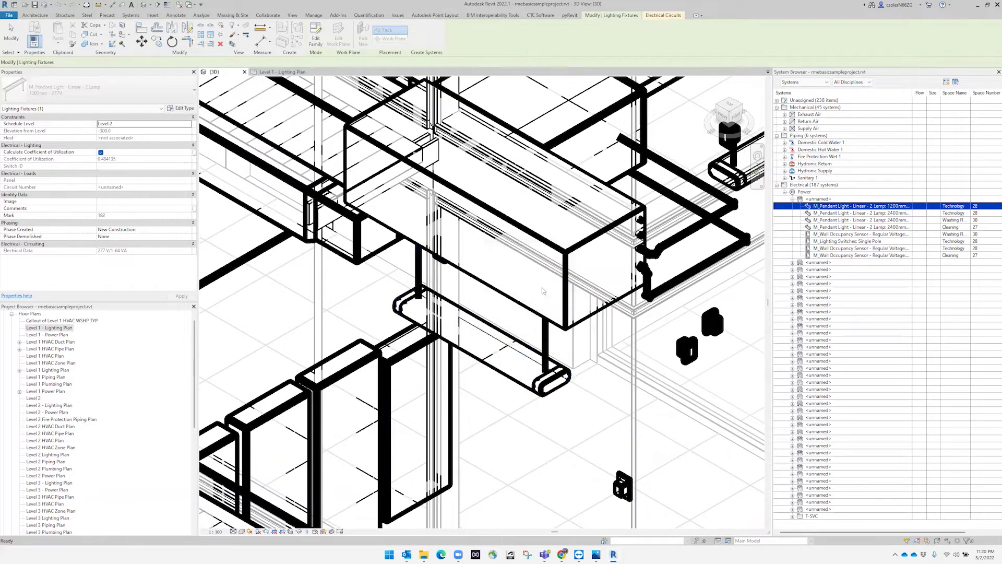
# Step: Return to the Level 1 - Lighting Plan and zoom to fit with ZF
pyautogui.click(292, 72)
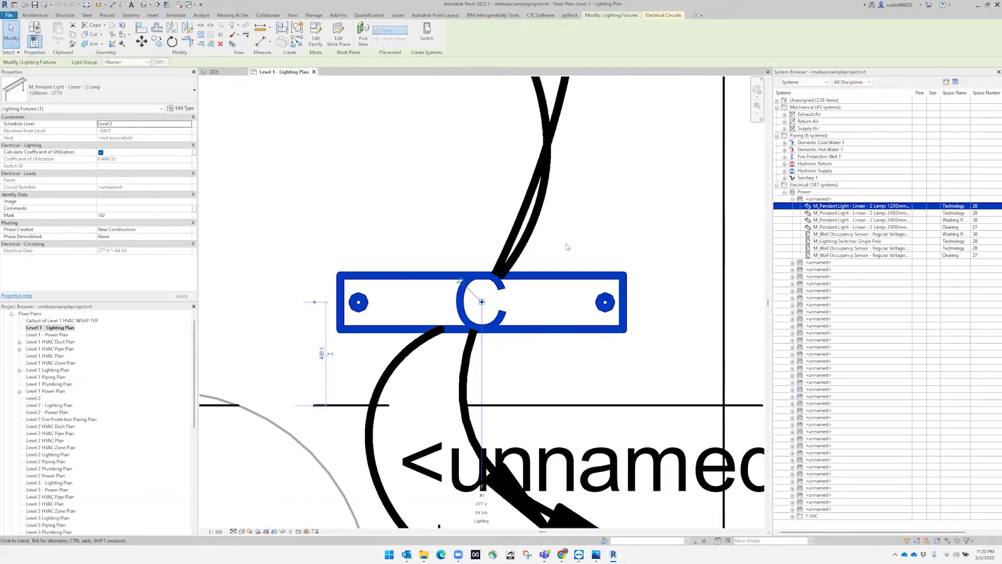
pyautogui.scroll(-5, 567, 250)
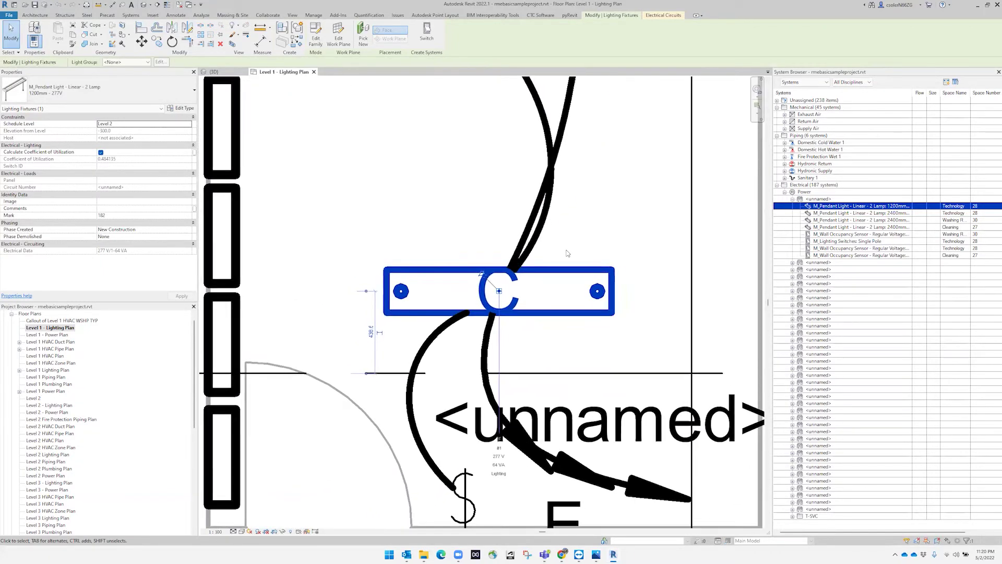
pyautogui.press('z')
pyautogui.press('f')
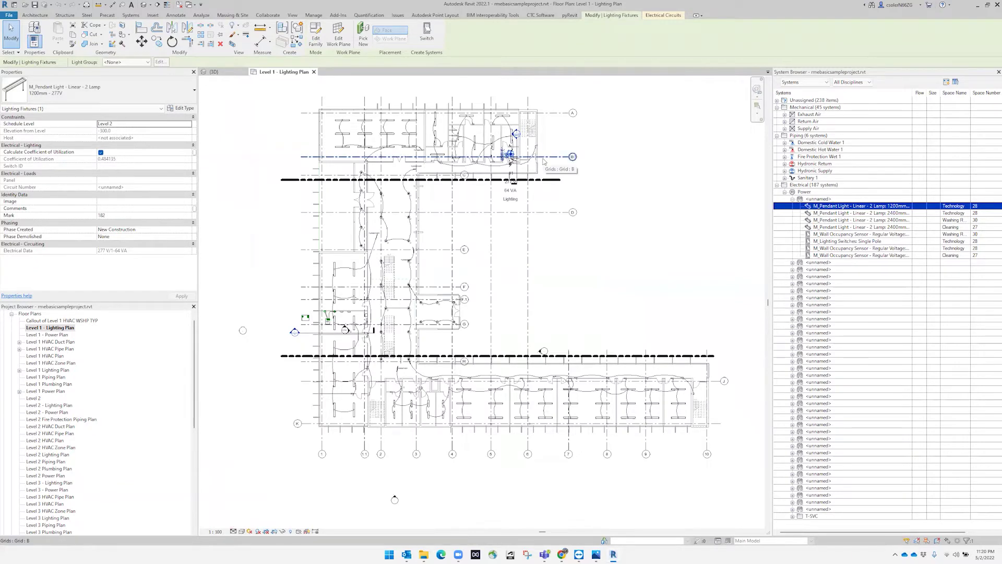
# Step: Add the 2400mm pendant lights and a wall occupancy sensor to the selection, then collapse Power
pyautogui.keyDown('ctrl'); pyautogui.click(888, 213); pyautogui.keyUp('ctrl')
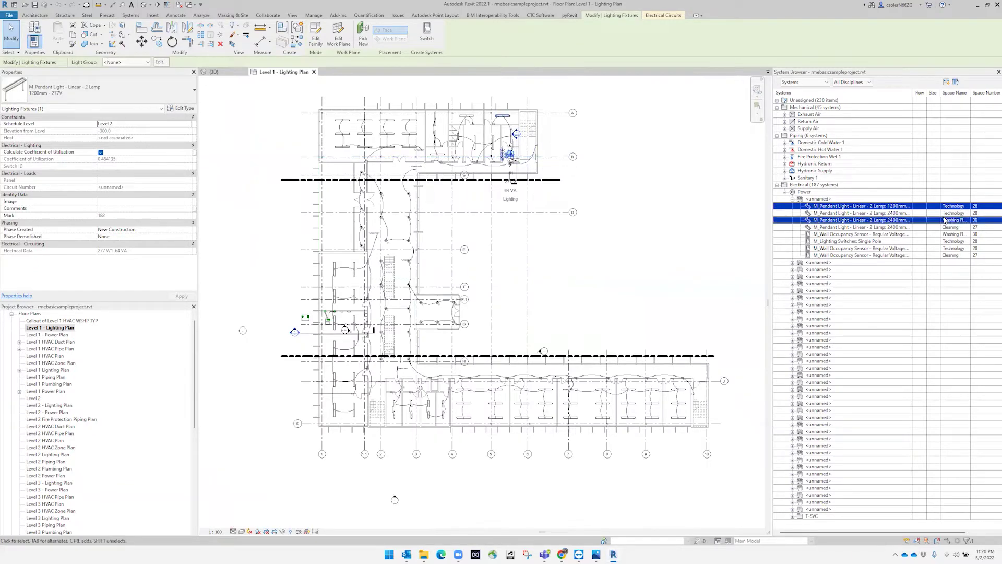
pyautogui.keyDown('ctrl'); pyautogui.click(890, 219); pyautogui.keyUp('ctrl')
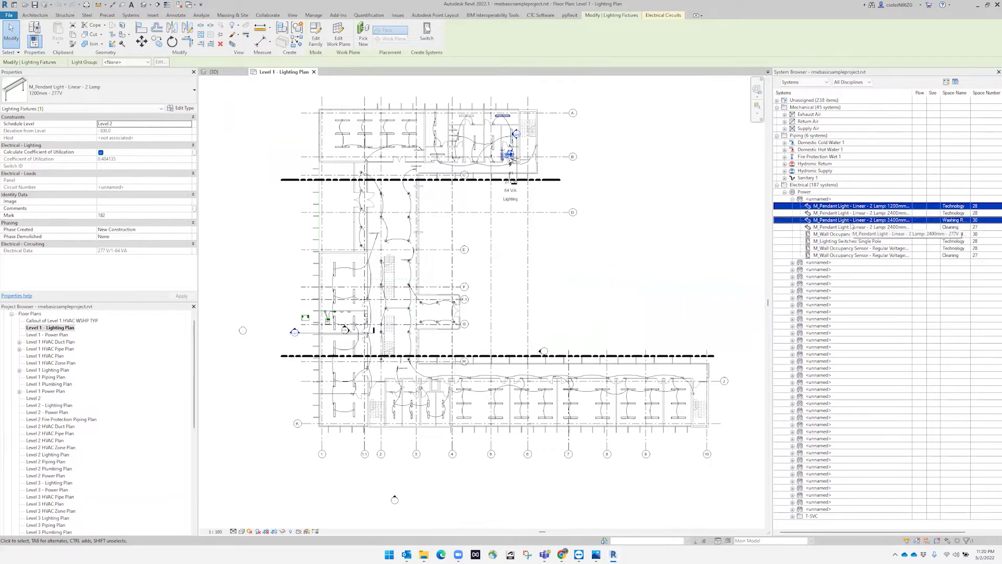
pyautogui.keyDown('ctrl'); pyautogui.click(854, 248); pyautogui.keyUp('ctrl')
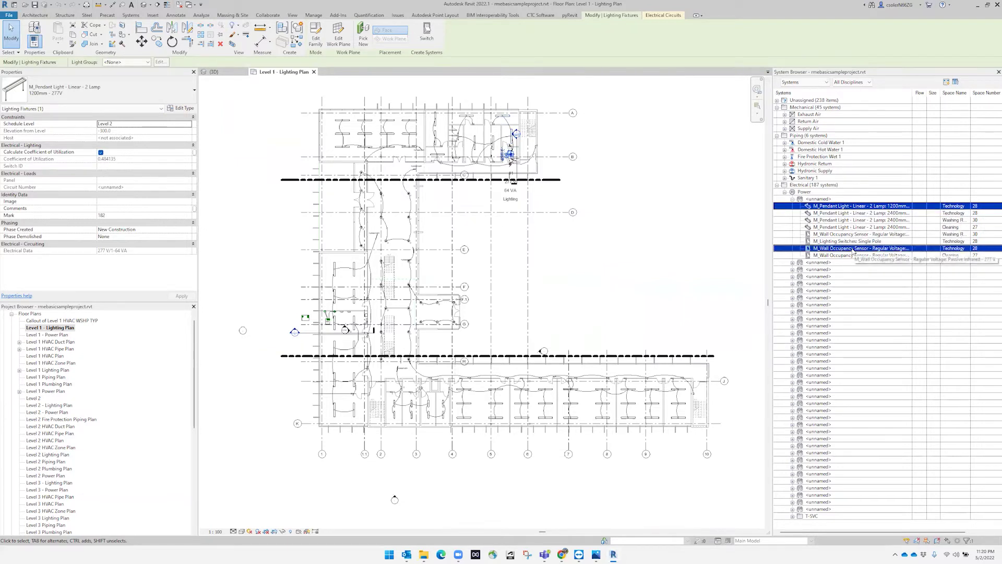
pyautogui.keyDown('ctrl'); pyautogui.click(854, 255); pyautogui.keyUp('ctrl')
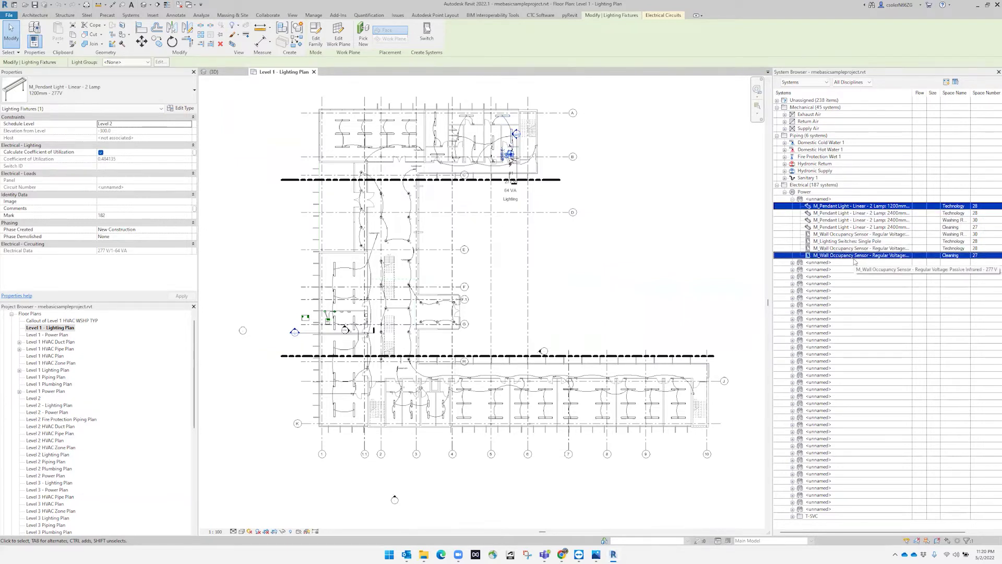
pyautogui.keyDown('shift'); pyautogui.click(854, 256); pyautogui.keyUp('shift')
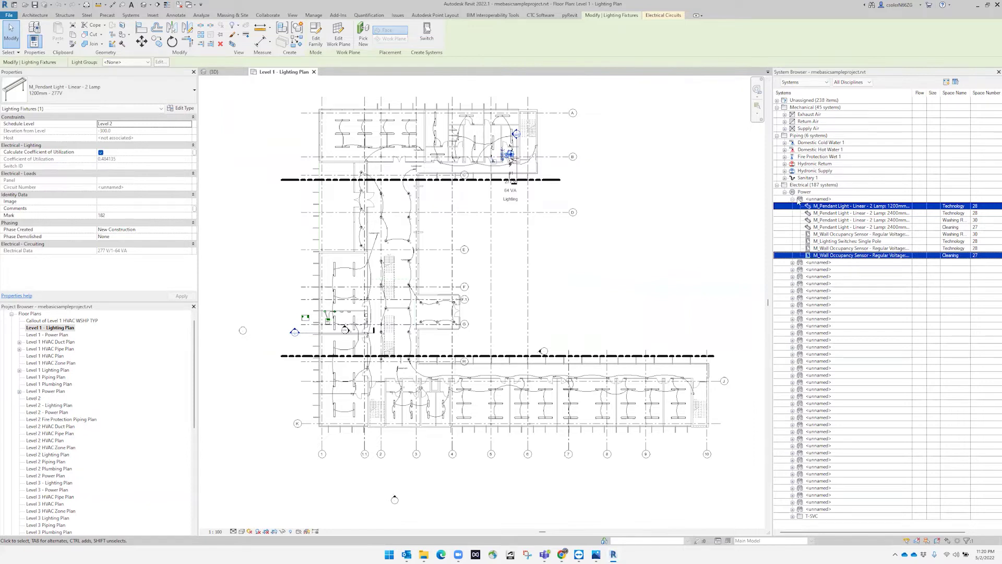
pyautogui.click(785, 192)
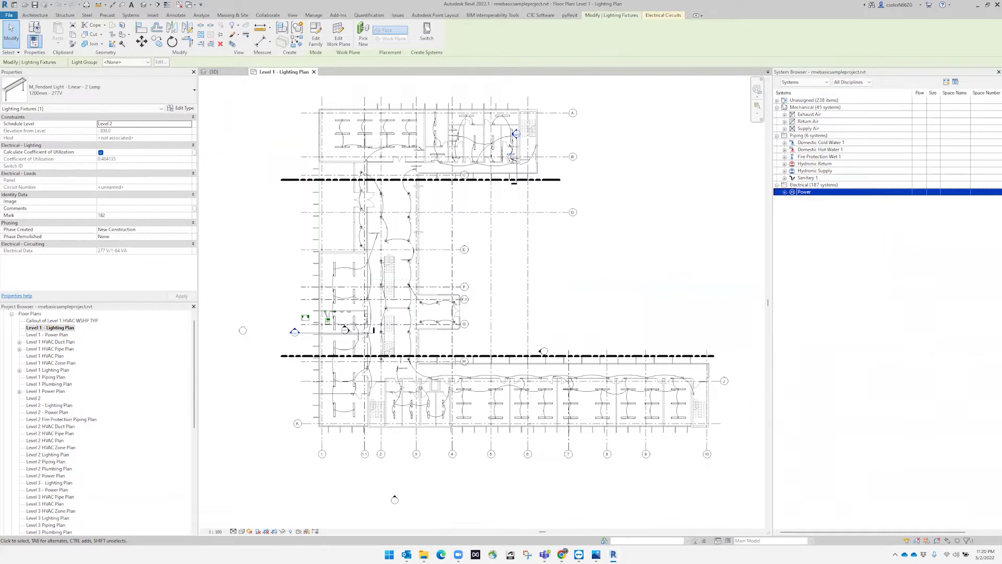
# Step: Collapse Mechanical and Piping, then expand Unassigned and its Electrical category
pyautogui.keyDown('ctrl'); pyautogui.click(784, 101); pyautogui.keyUp('ctrl')
pyautogui.click(791, 108)
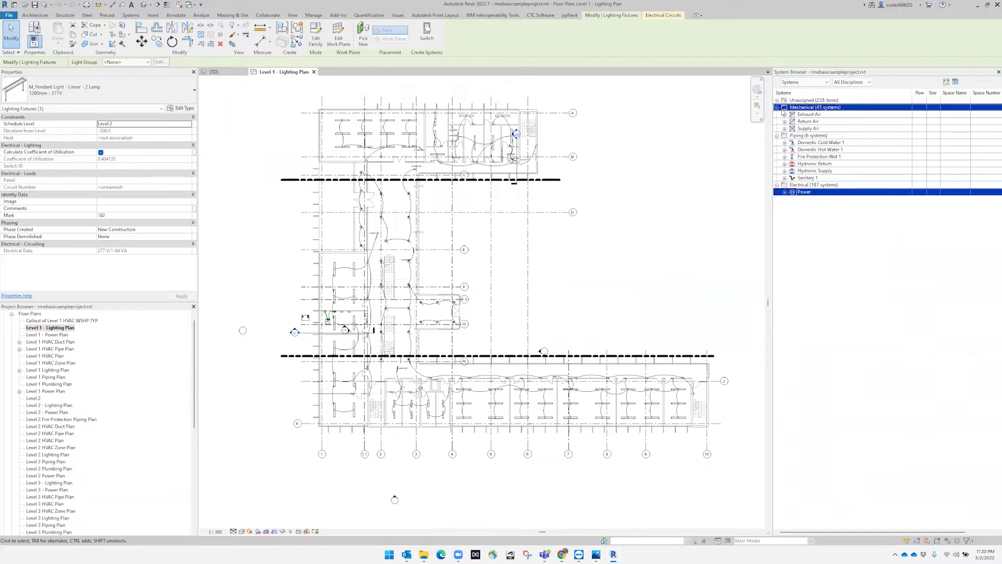
pyautogui.click(777, 108)
pyautogui.click(777, 115)
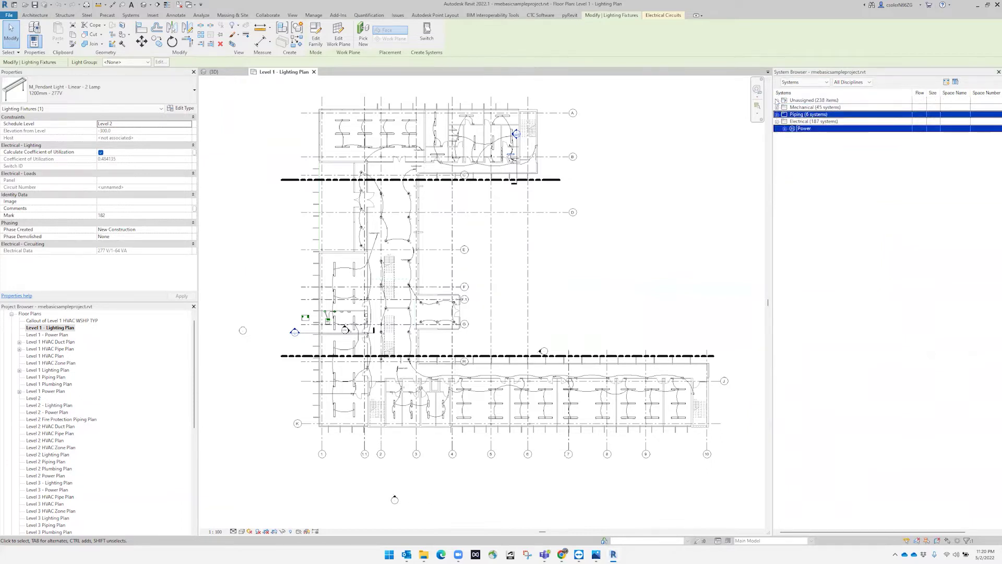
pyautogui.click(777, 100)
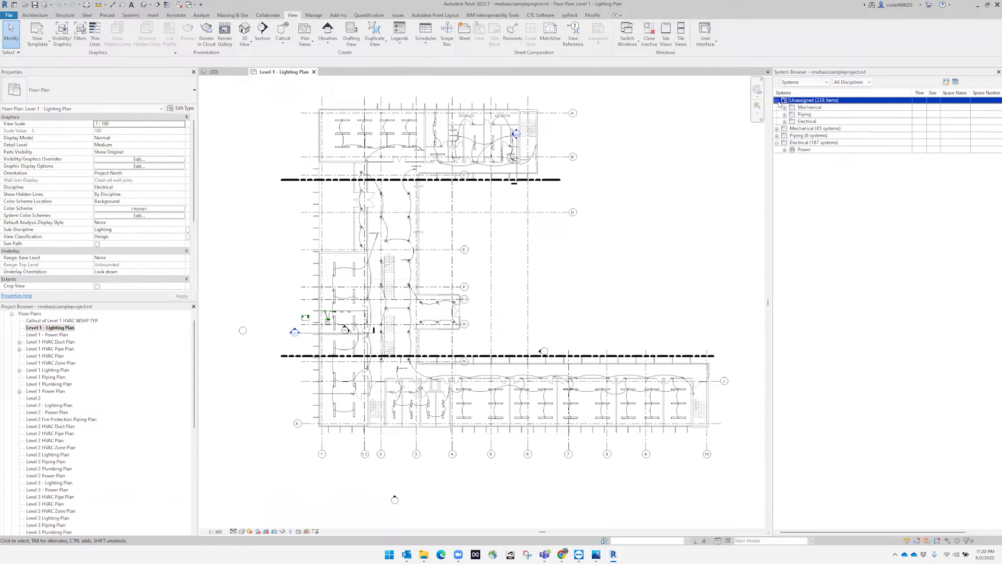
pyautogui.click(784, 121)
# Step: List unassigned Power devices and try showing the first M_Duplex Receptacle, dismissing the no-view message
pyautogui.click(793, 121)
pyautogui.click(792, 129)
pyautogui.click(849, 136)
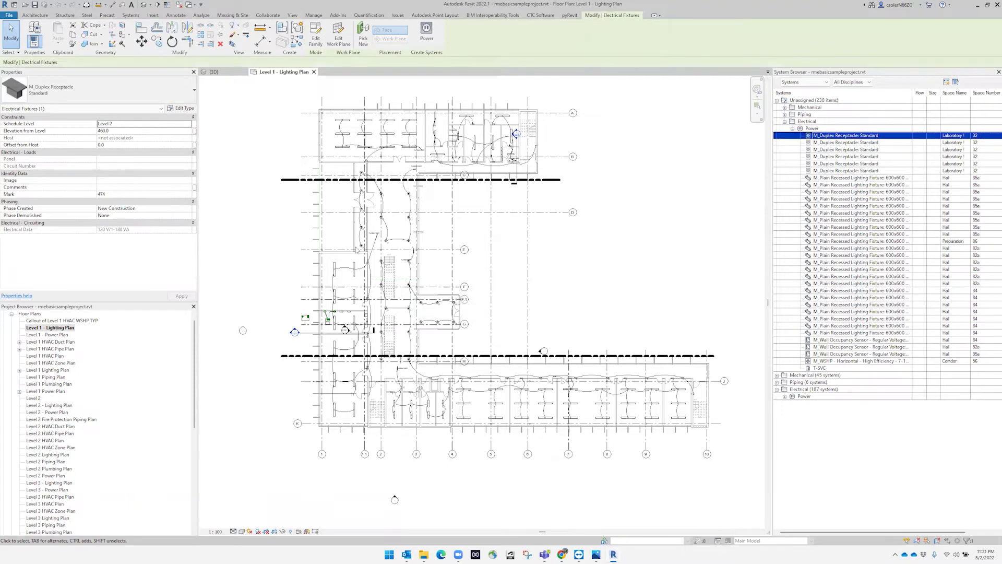
pyautogui.rightClick(827, 139)
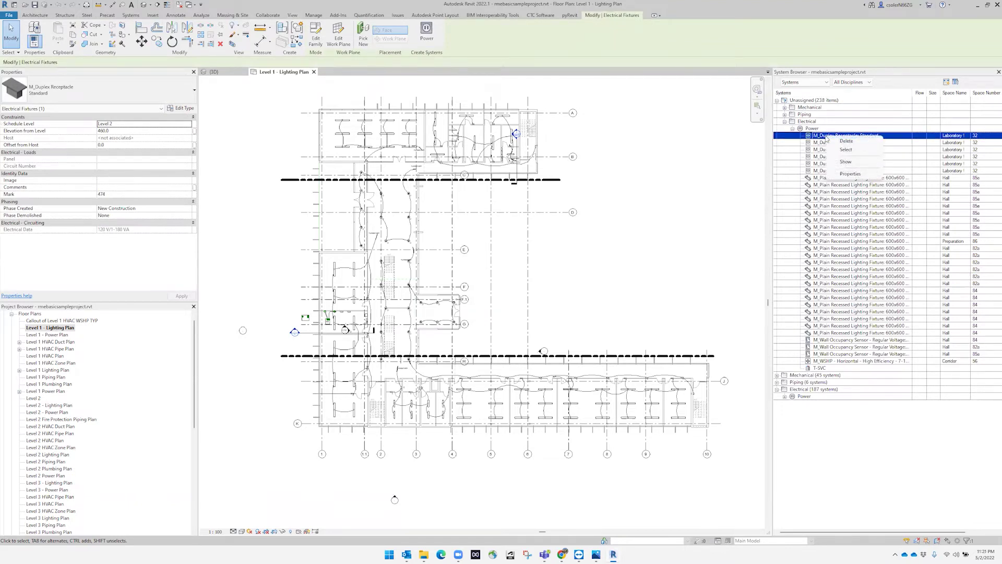
pyautogui.click(845, 162)
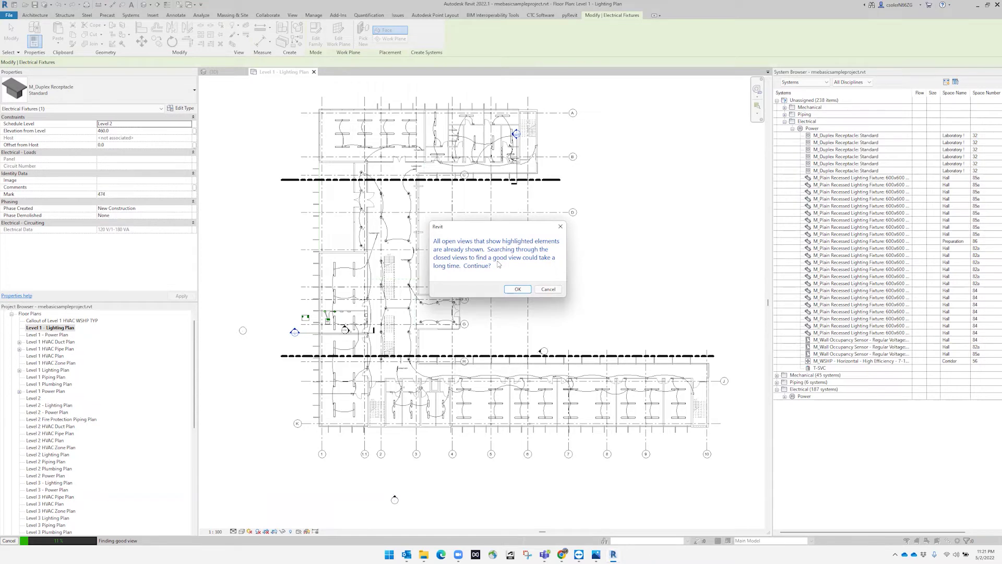
pyautogui.click(537, 290)
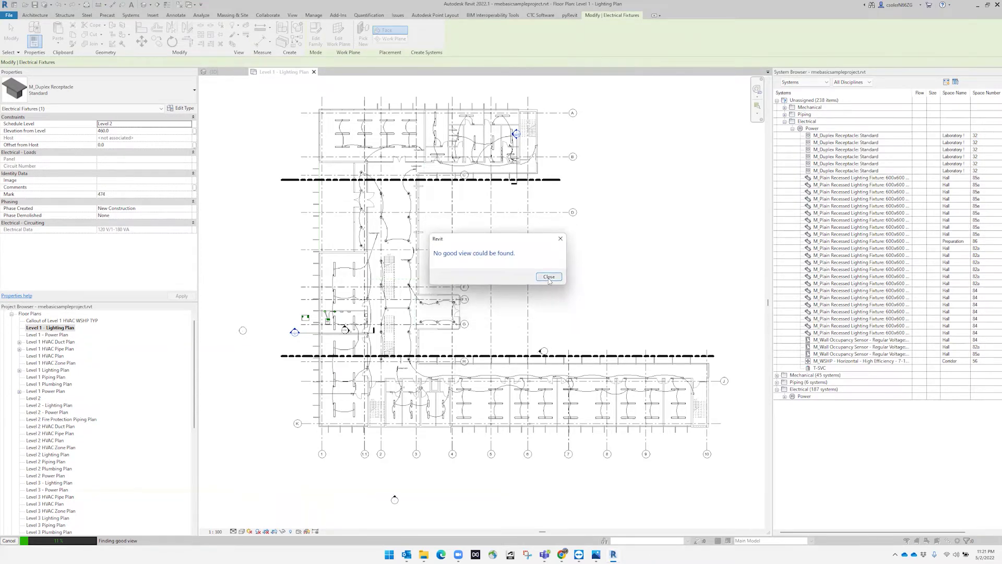
pyautogui.click(548, 277)
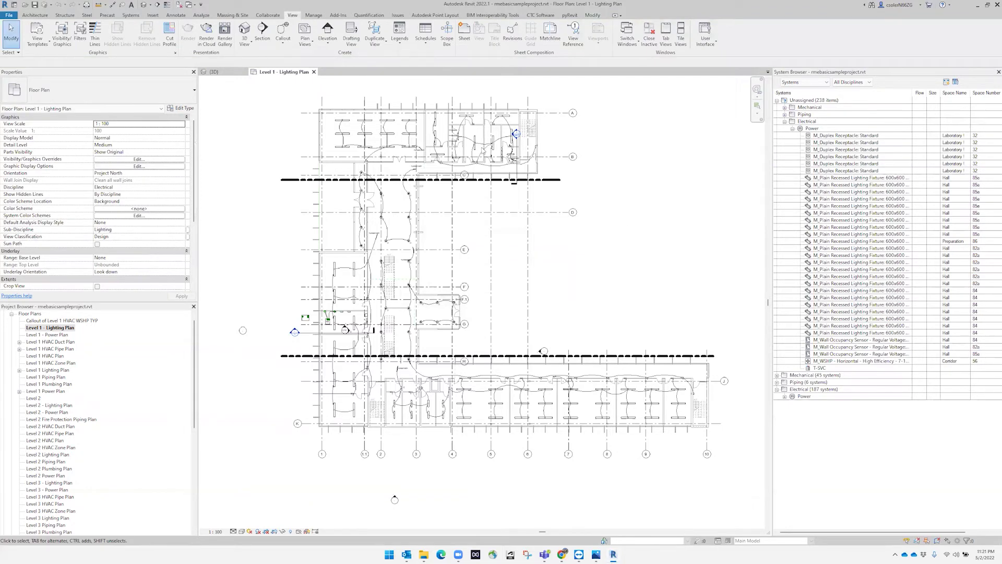
# Step: Select a pendant light in the plan and expand the unnamed Power circuits
pyautogui.scroll(1, 456, 115)
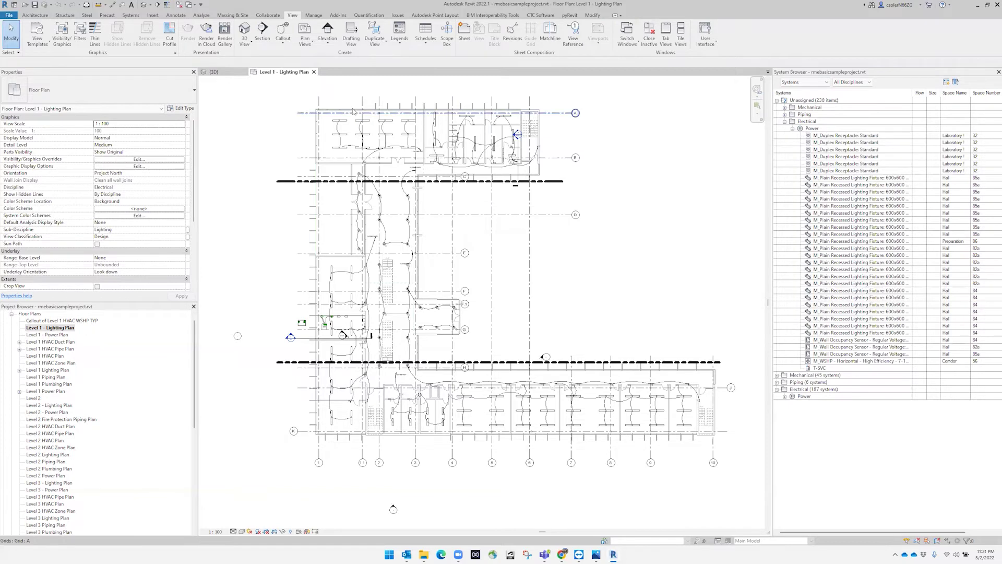
pyautogui.click(341, 121)
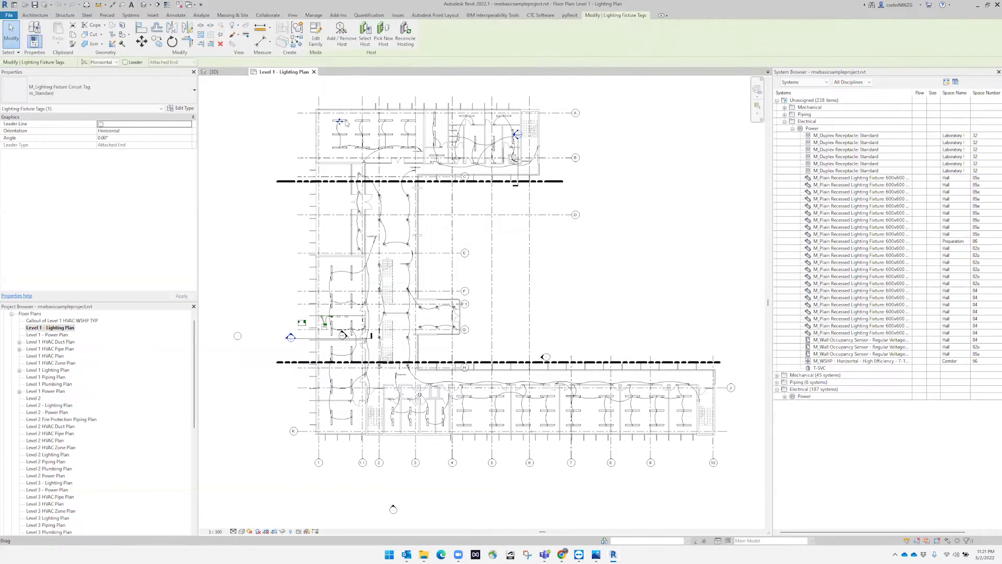
pyautogui.scroll(1, 346, 128)
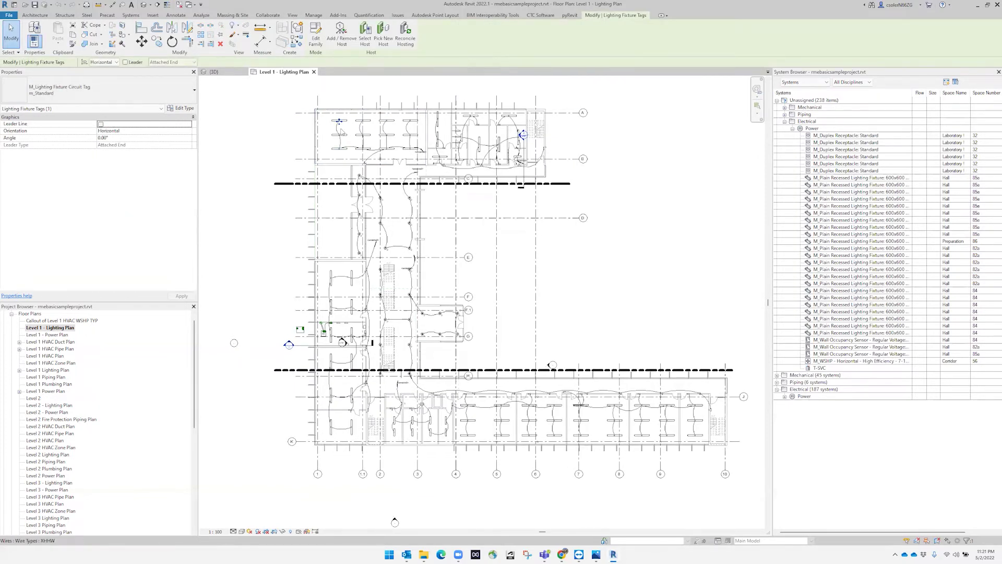
pyautogui.click(345, 139)
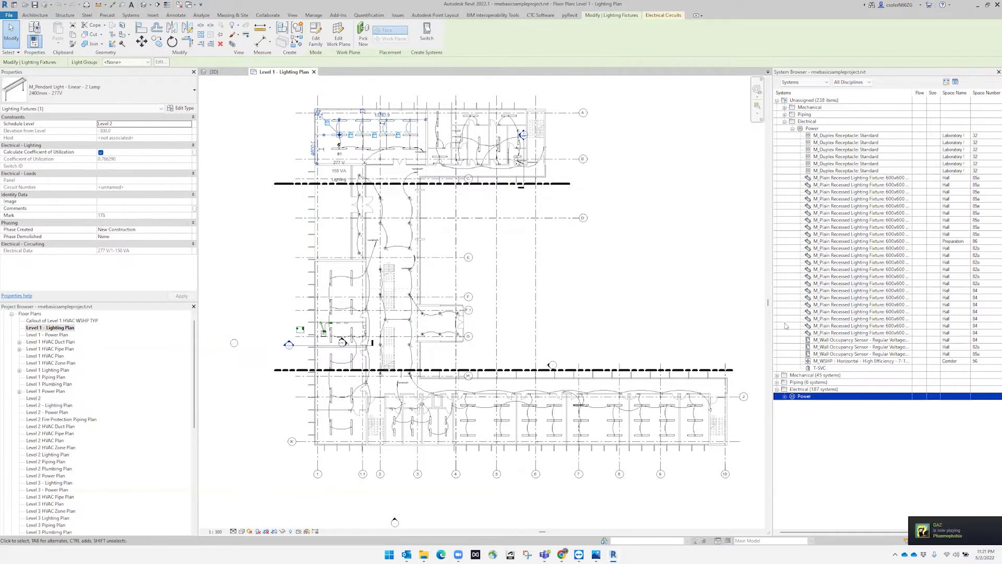
pyautogui.click(784, 396)
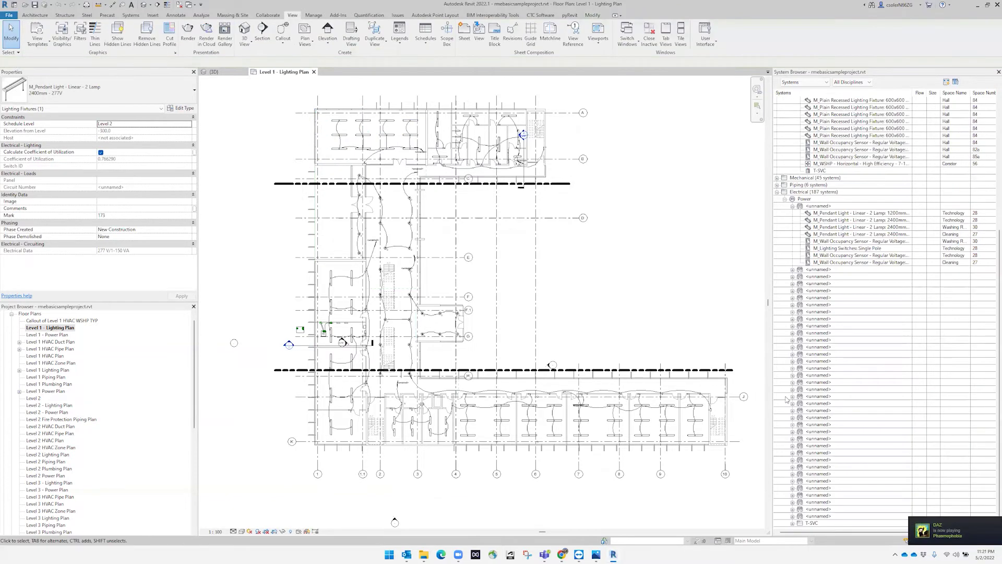
pyautogui.click(807, 284)
# Step: Inspect wires in the top-left room, then select an unnamed circuit with its 2400mm pendant light
pyautogui.press('Escape')
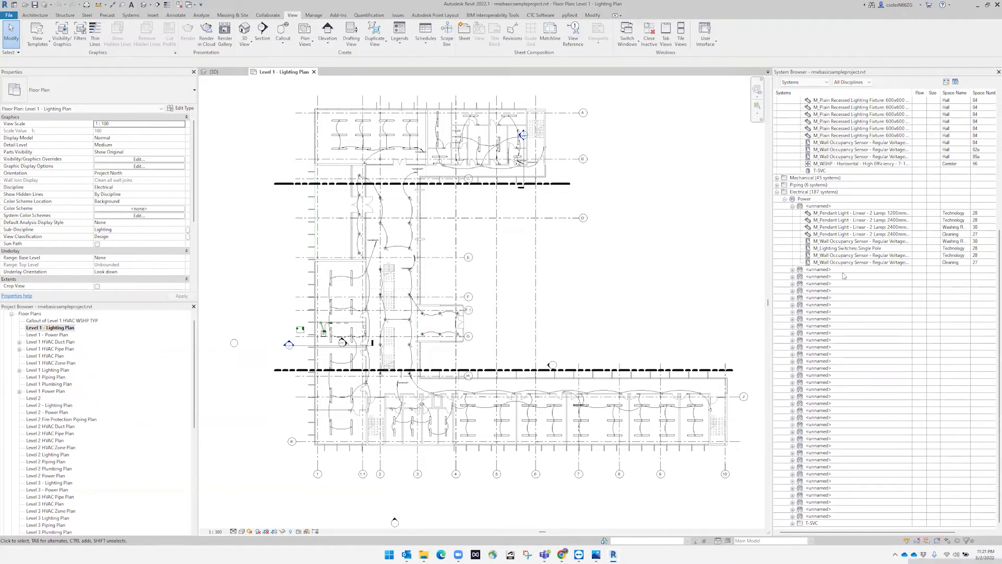
pyautogui.click(344, 153)
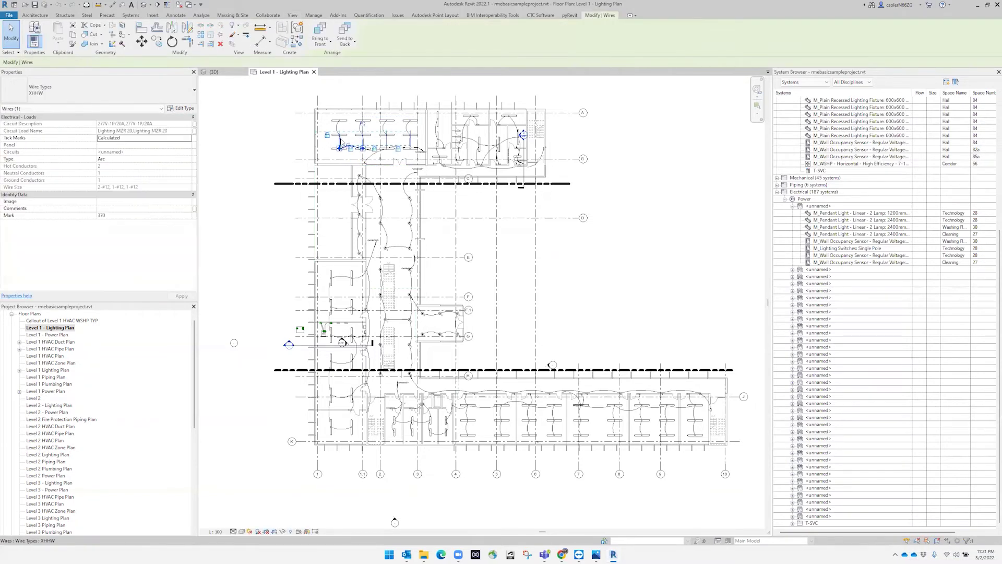
pyautogui.click(365, 149)
pyautogui.click(342, 125)
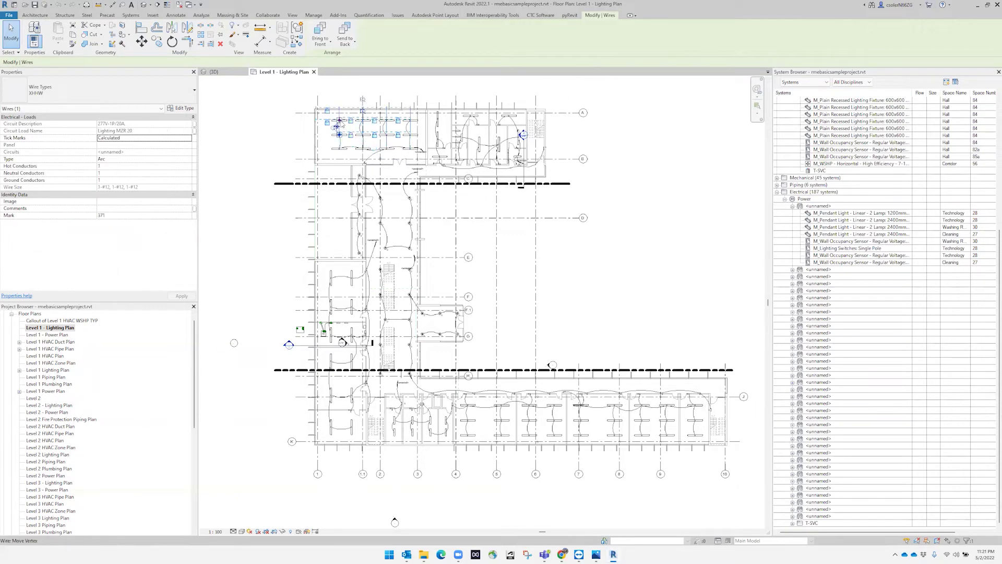
pyautogui.scroll(1, 337, 150)
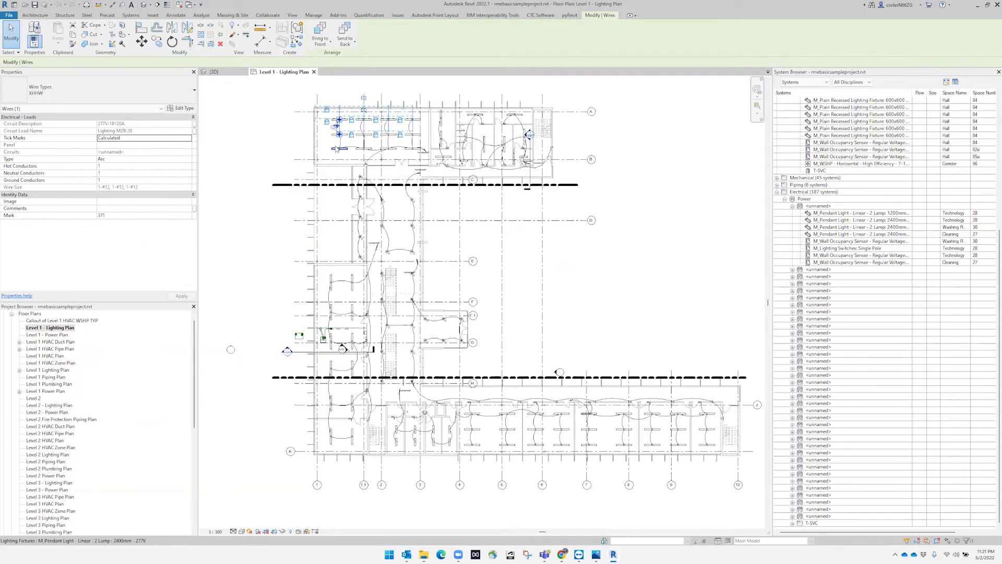
pyautogui.scroll(1, 336, 150)
pyautogui.click(800, 292)
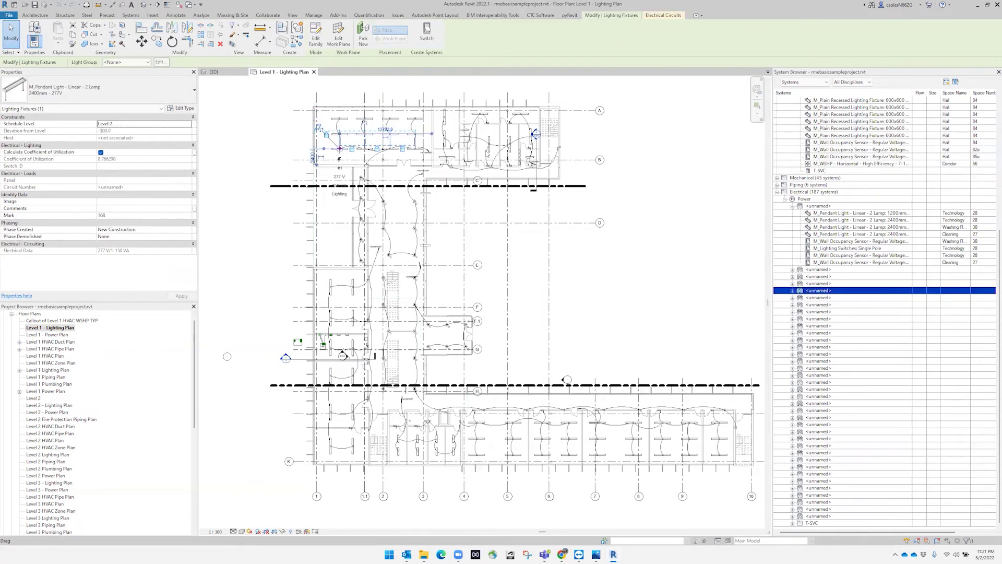
# Step: Add Electrical columns Rating, Load Classification, Number of Poles, Voltage Drop, Length and System Type
pyautogui.click(955, 83)
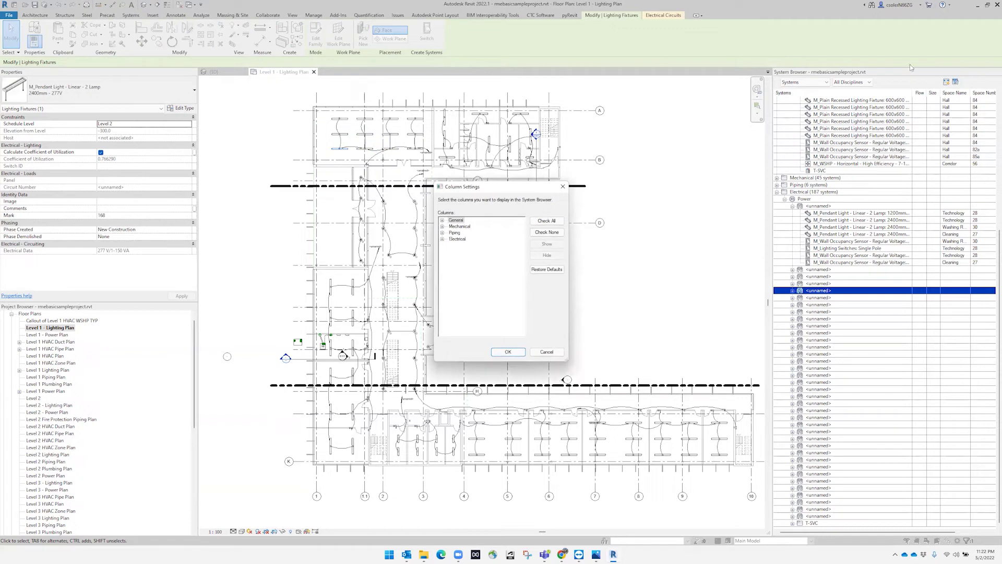
pyautogui.click(442, 239)
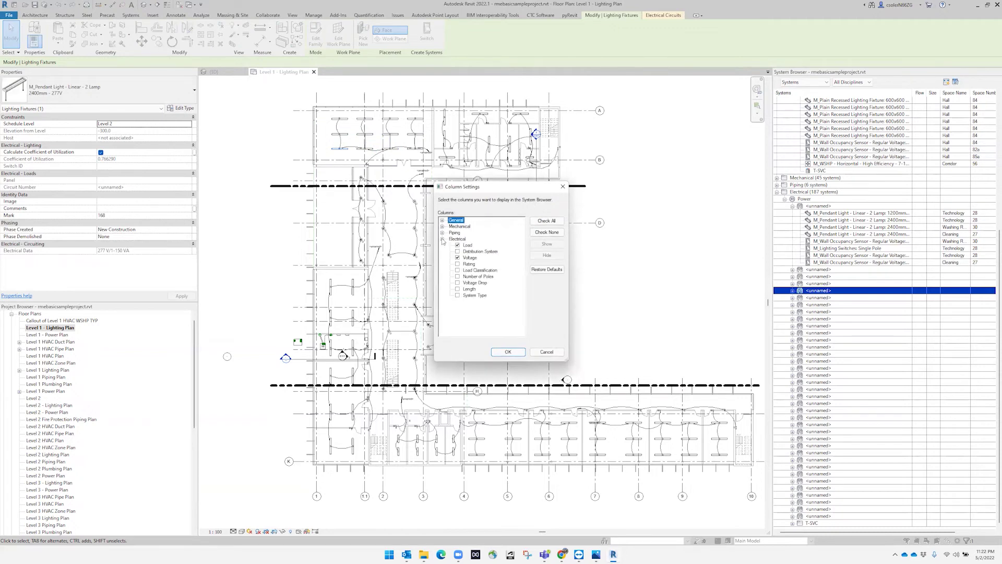
pyautogui.click(458, 252)
pyautogui.click(458, 263)
pyautogui.click(458, 270)
pyautogui.click(457, 277)
pyautogui.click(458, 283)
pyautogui.click(457, 289)
pyautogui.click(458, 295)
pyautogui.click(507, 352)
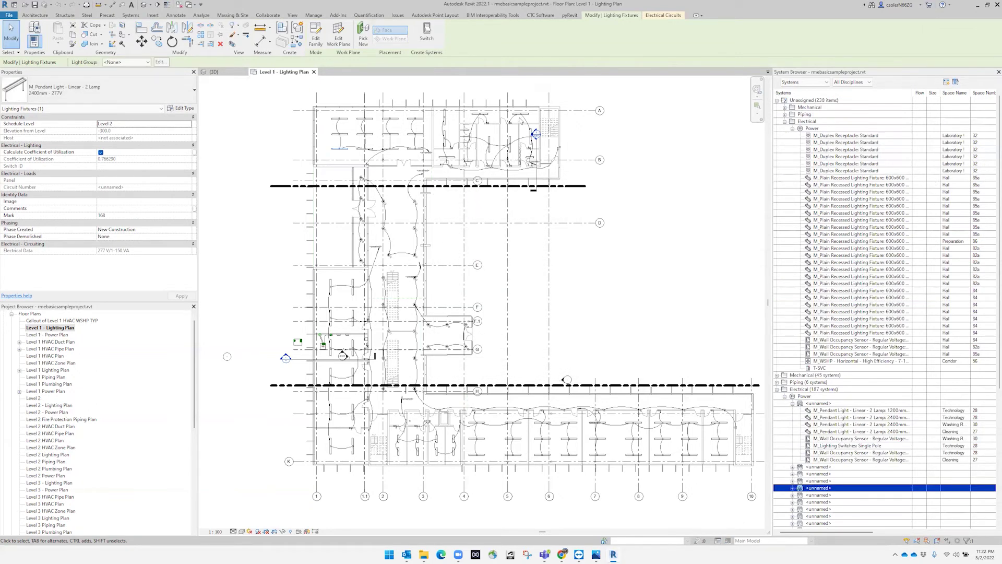
# Step: Select a pendant light in the plan and the two unassigned duplex receptacles in the System Browser
pyautogui.click(344, 153)
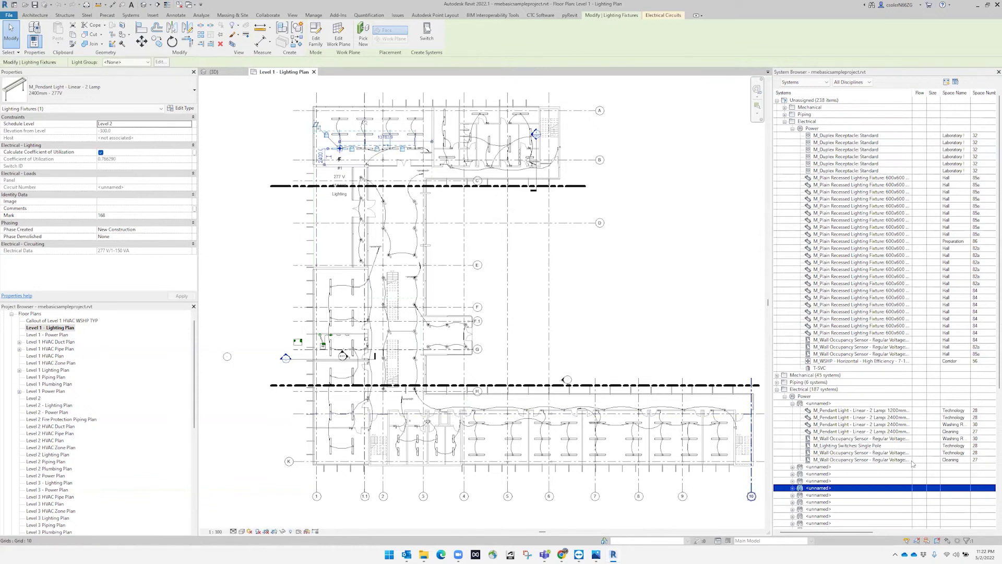
pyautogui.click(830, 137)
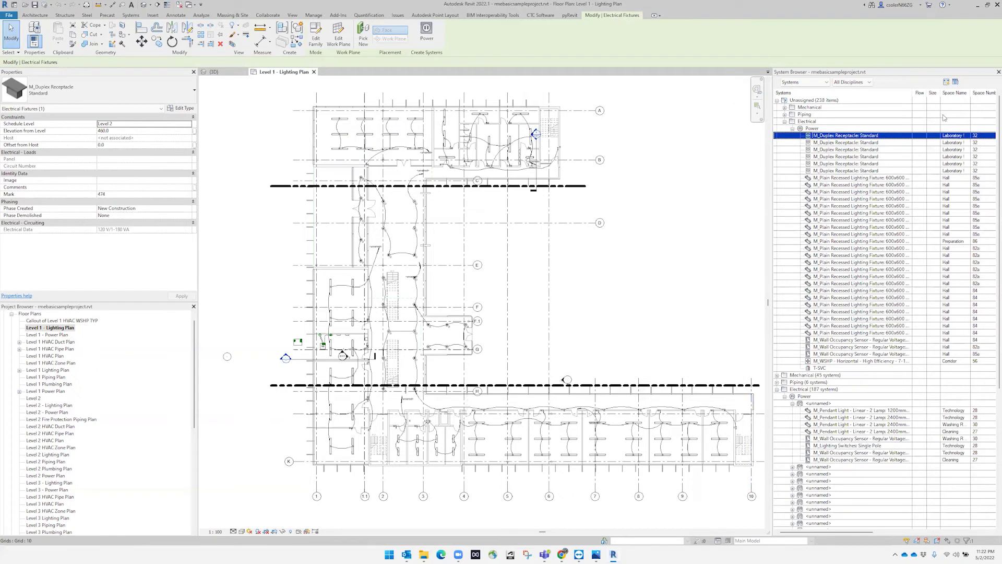
pyautogui.moveTo(822, 532); pyautogui.dragTo(853, 533)
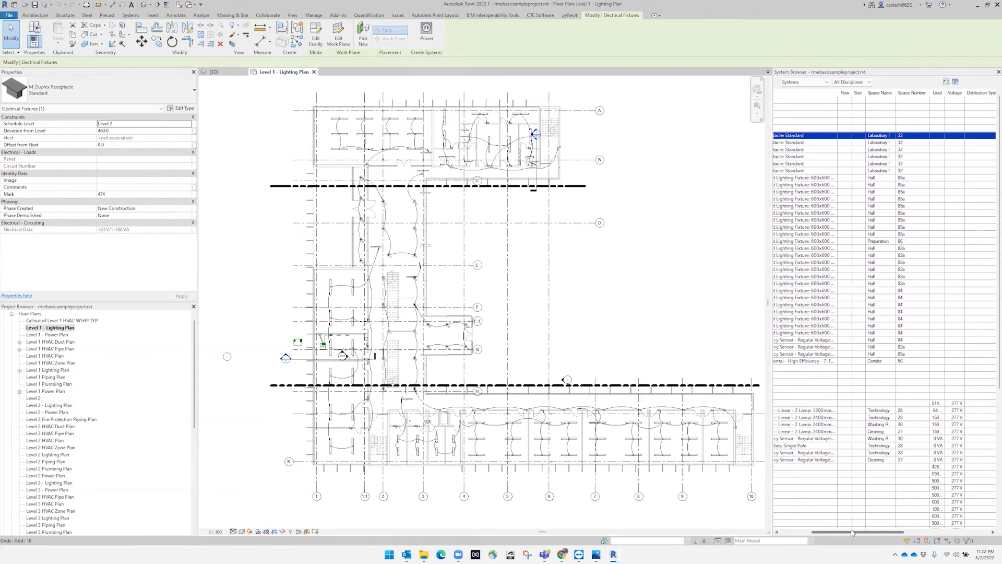
pyautogui.keyDown('ctrl'); pyautogui.click(892, 142); pyautogui.keyUp('ctrl')
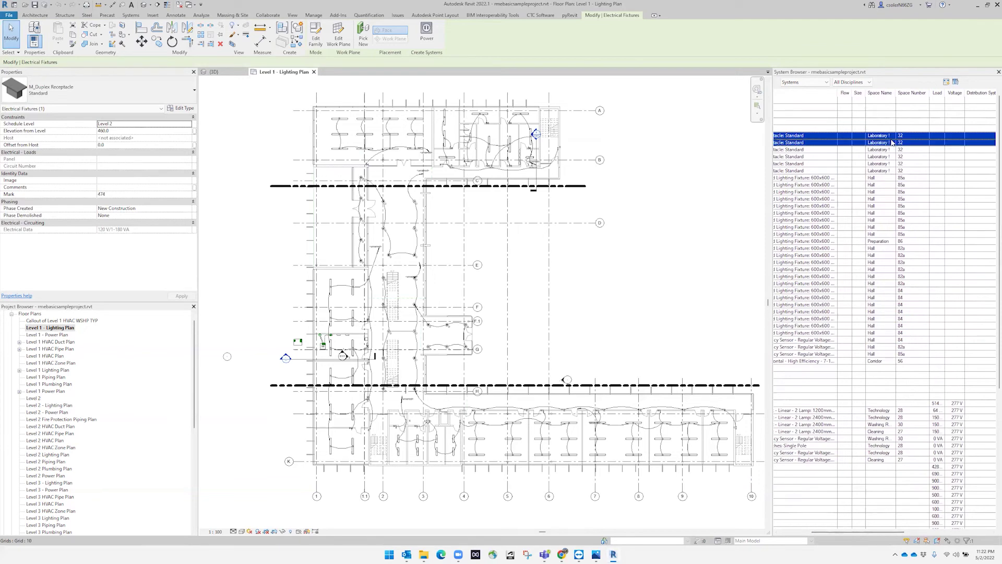
pyautogui.moveTo(852, 533); pyautogui.dragTo(823, 548)
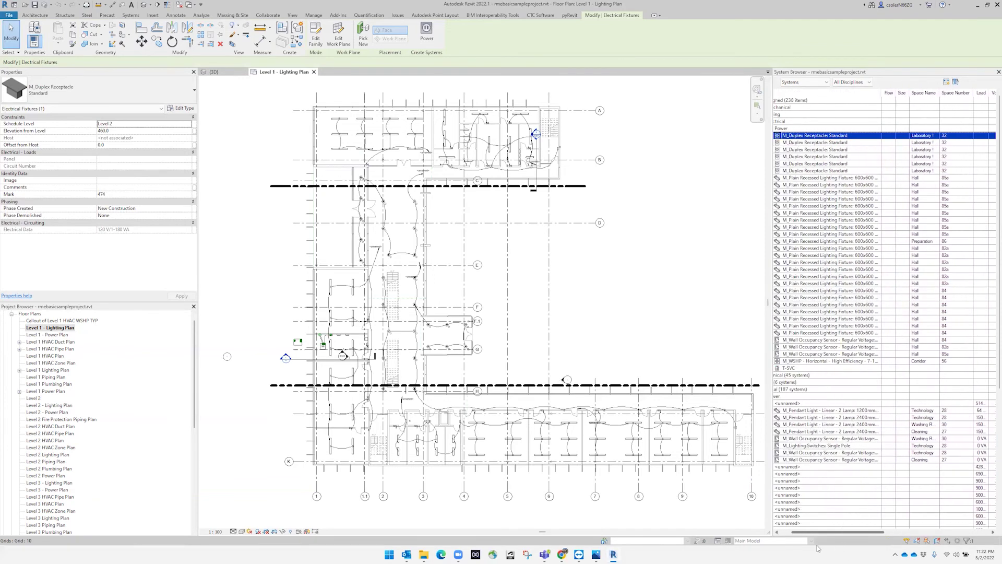
# Step: Select the 1200mm pendant light entry and review the Load, Voltage, System Type and Rating columns
pyautogui.click(831, 411)
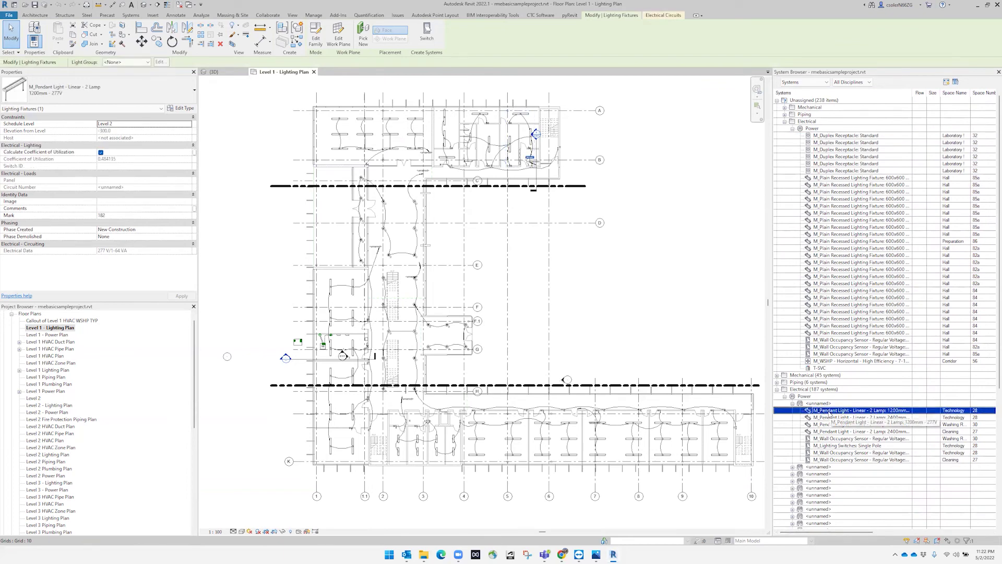
pyautogui.moveTo(837, 532); pyautogui.dragTo(865, 531)
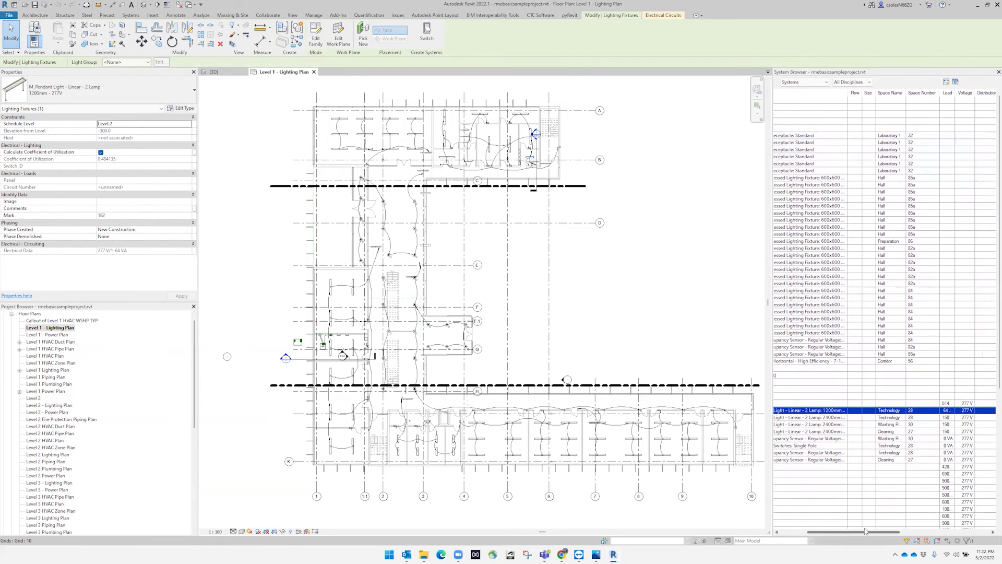
pyautogui.moveTo(865, 531); pyautogui.dragTo(962, 533)
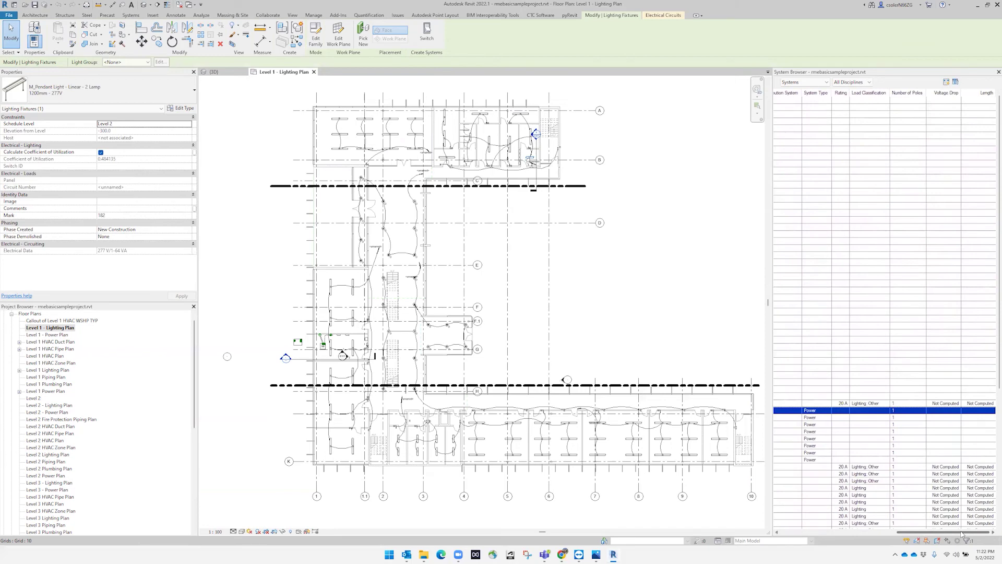
pyautogui.click(874, 178)
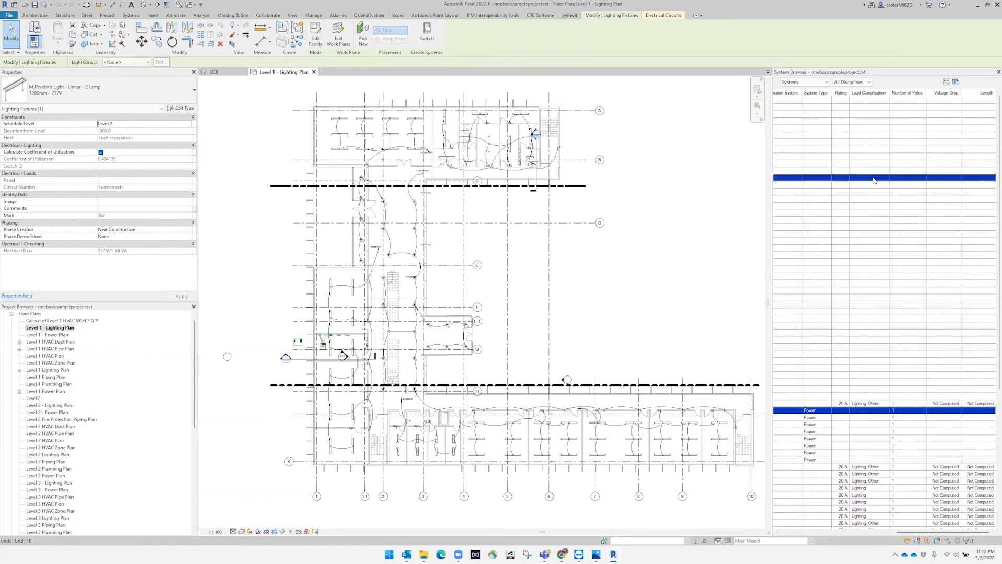
pyautogui.click(841, 193)
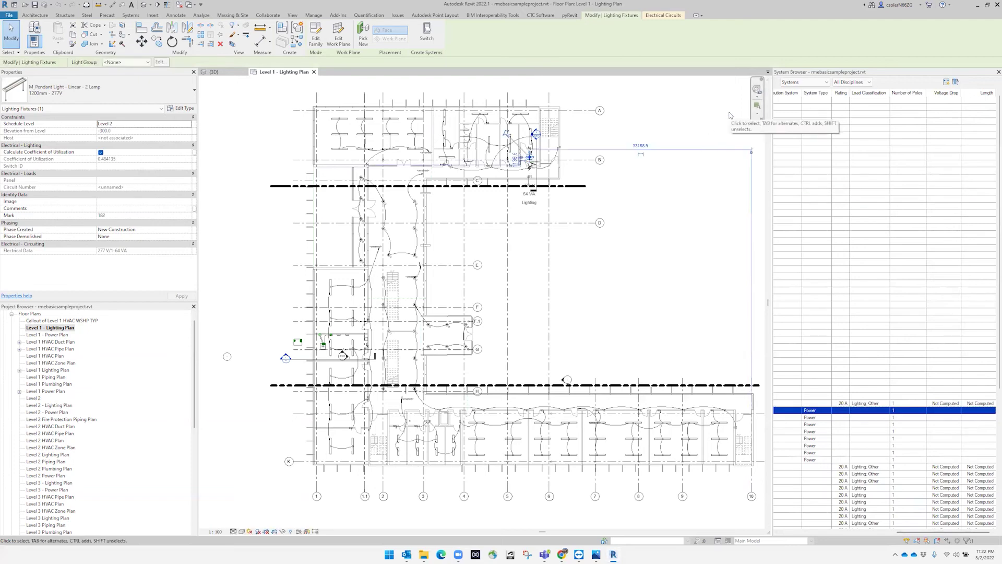
pyautogui.click(707, 120)
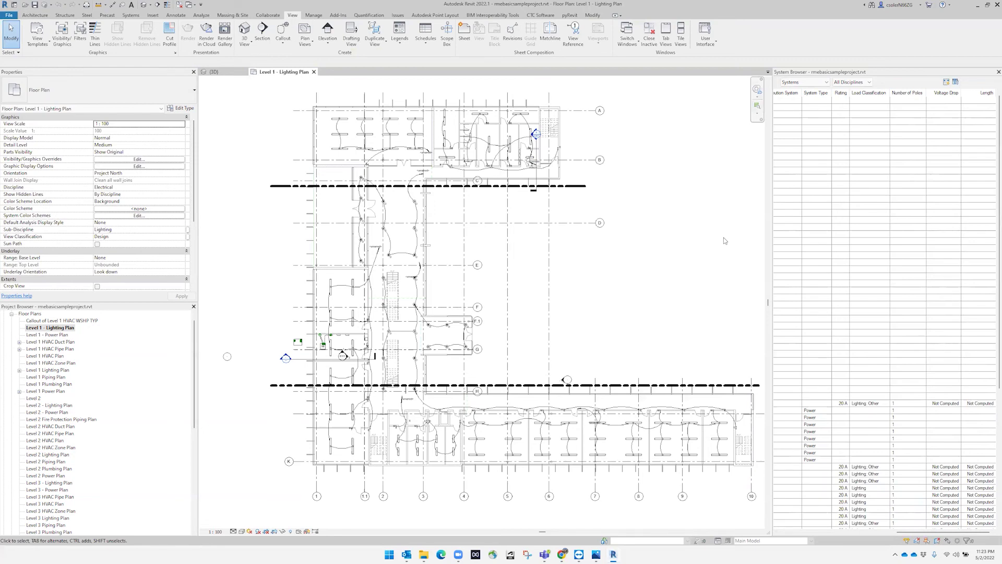
pyautogui.click(786, 178)
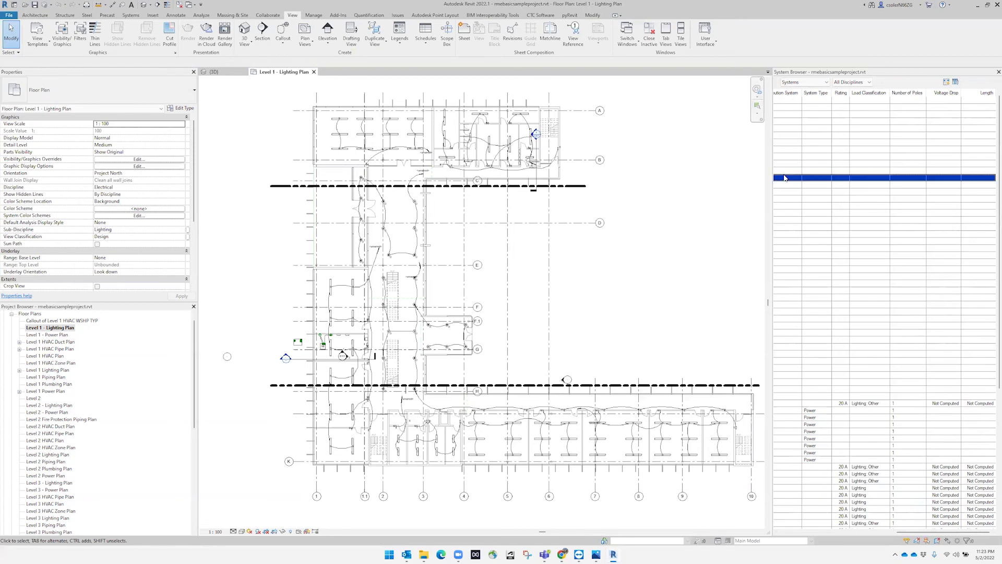